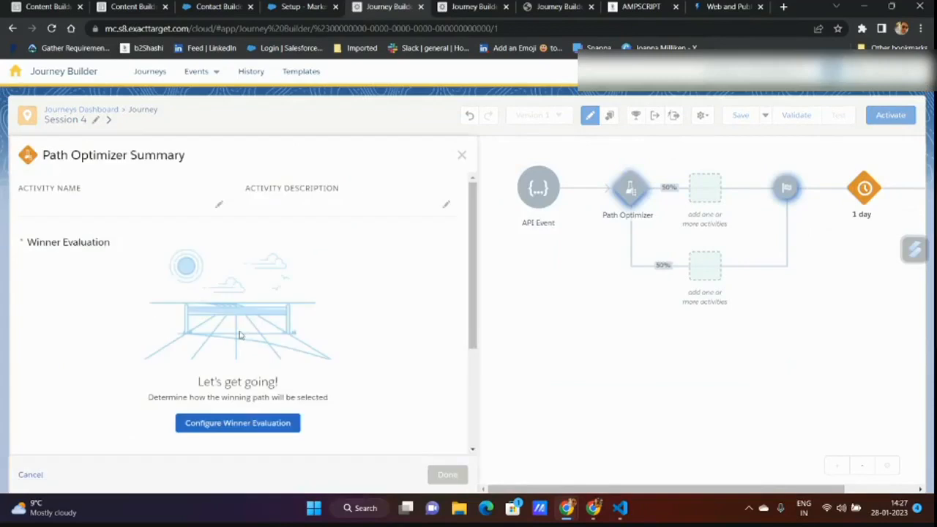
Name the Path Optimizer activity "Campaign 1" and give it the description "AB Test"
mouse_move(627, 186)
click(134, 210)
text(Campaign 1)
click(348, 205)
text(AB Test)
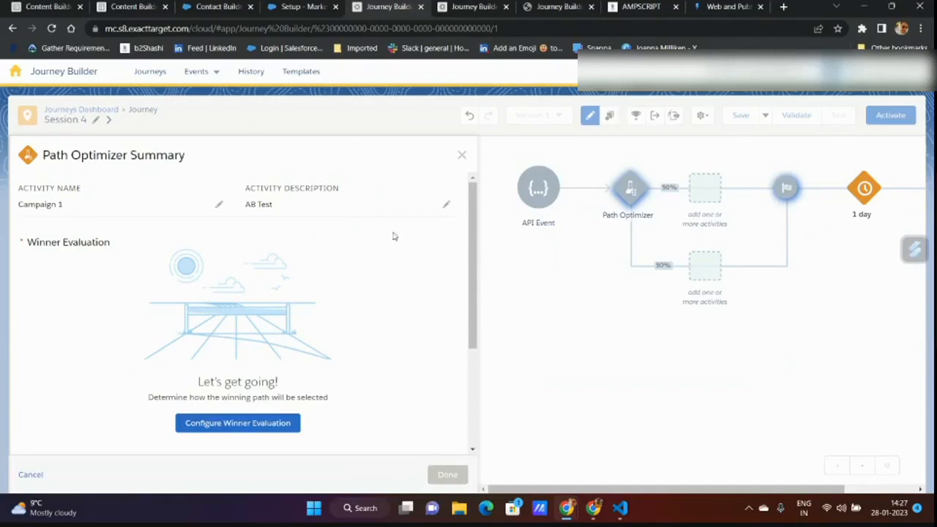
drag(30, 206, 65, 218)
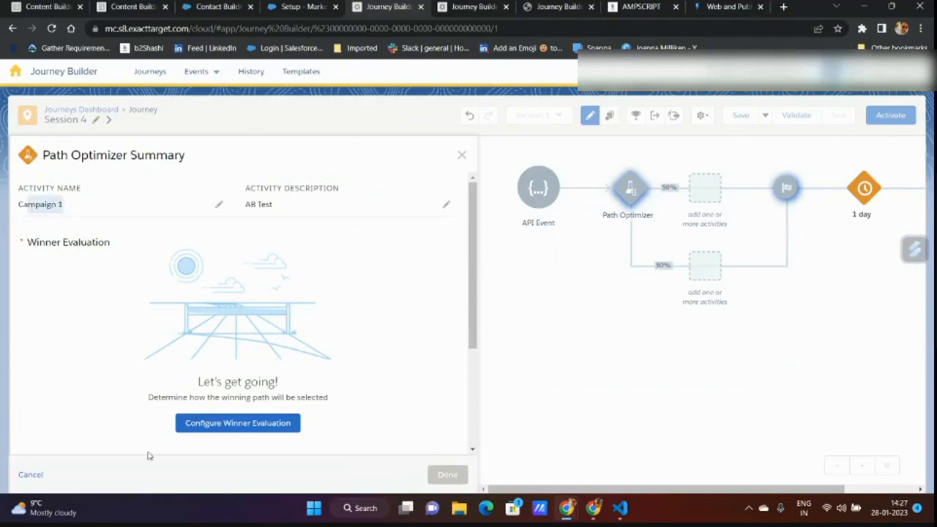
Configure winner evaluation by Email Engagement using Unsubscribe Rate, with a monitoring period of 7 days
click(229, 428)
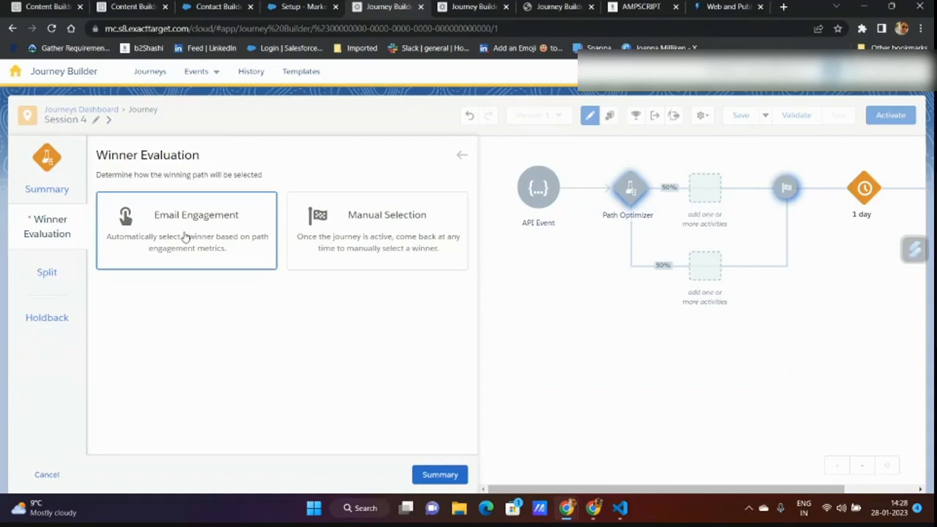
click(185, 236)
scroll(175, 327, down, 1)
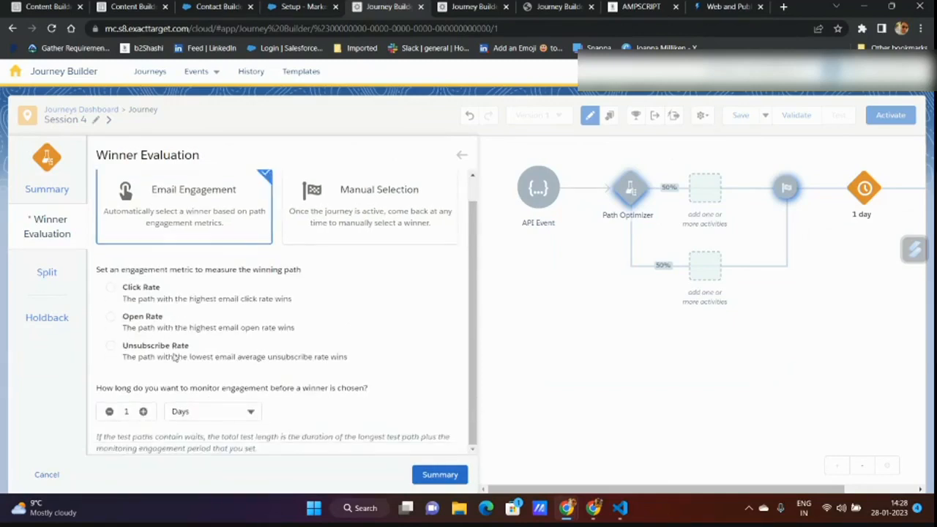
click(148, 293)
click(151, 317)
click(159, 348)
click(143, 411)
click(142, 412)
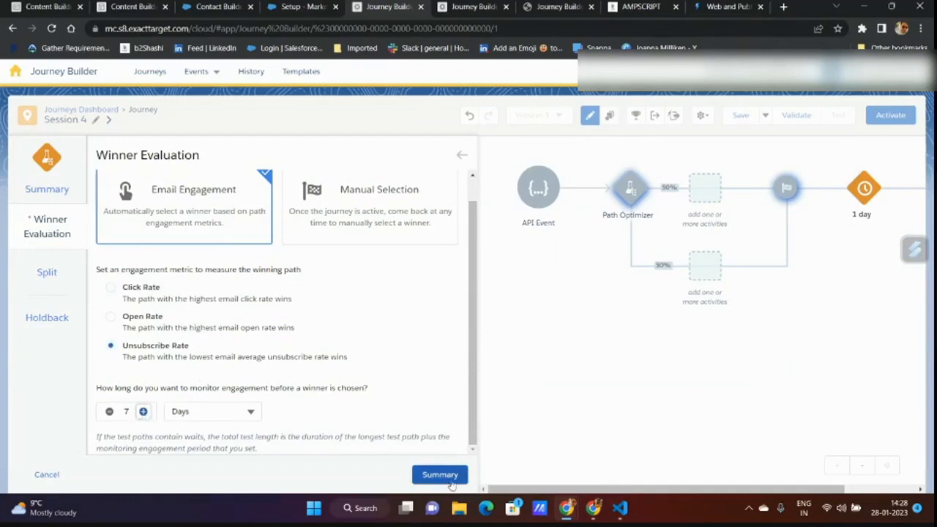
Set the Path Optimizer split to 70 percent for Path 1 and 30 percent for Path 2
click(28, 285)
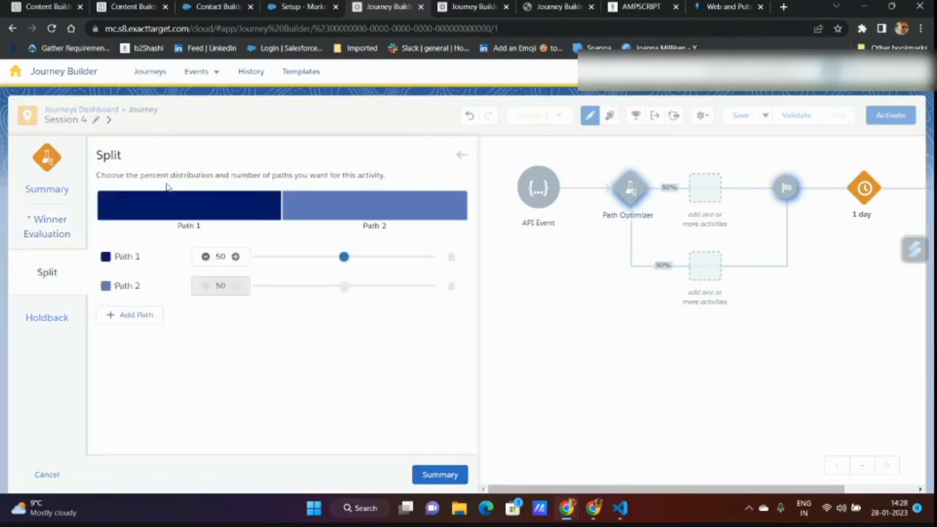
drag(146, 173, 217, 257)
click(235, 256)
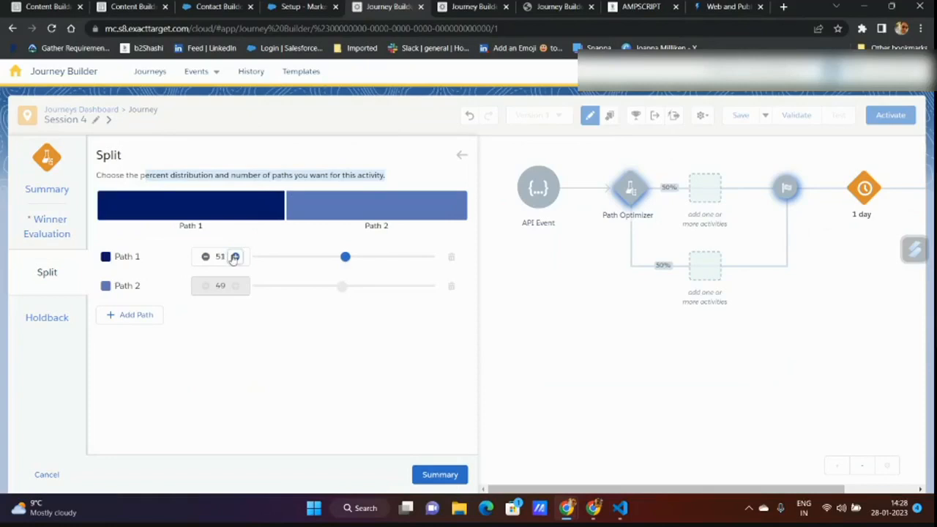
click(235, 257)
drag(235, 256, 235, 256)
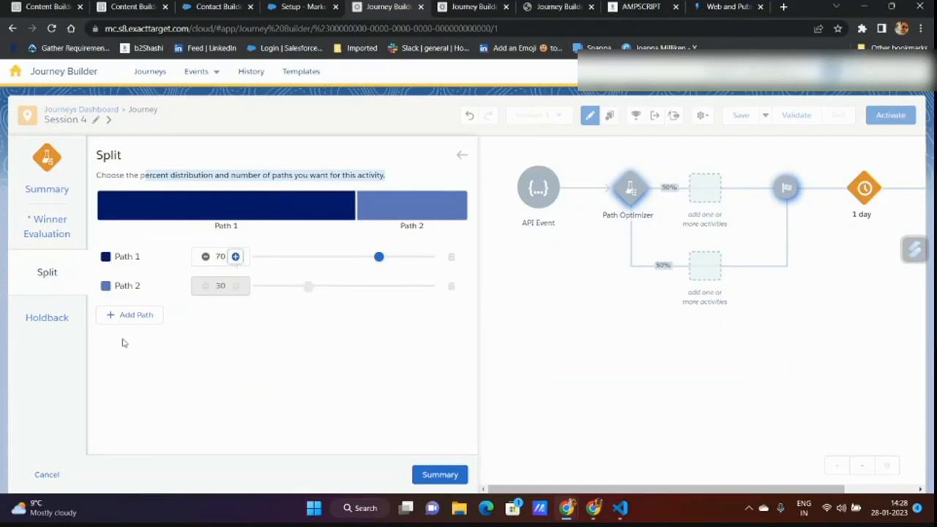
click(141, 316)
Check the holdback availability note and discard the unsaved Path Optimizer changes
click(49, 320)
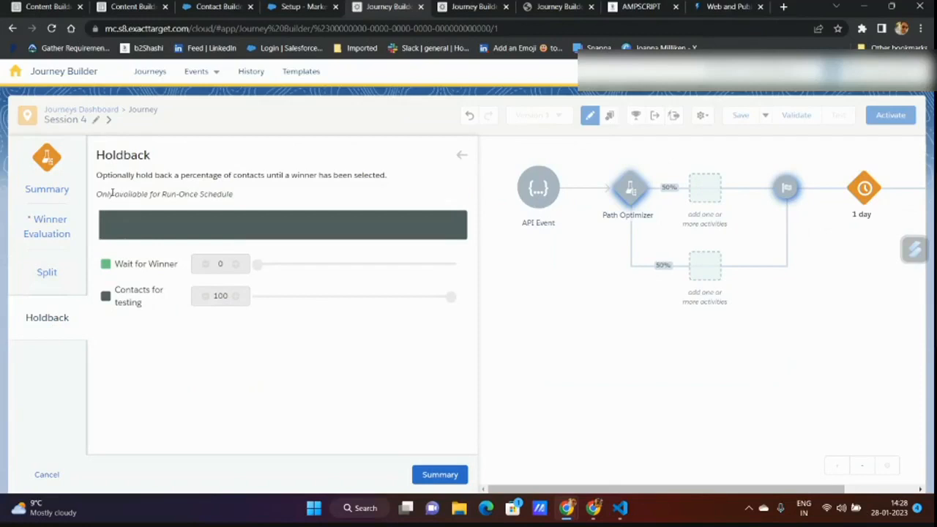
drag(94, 193, 253, 212)
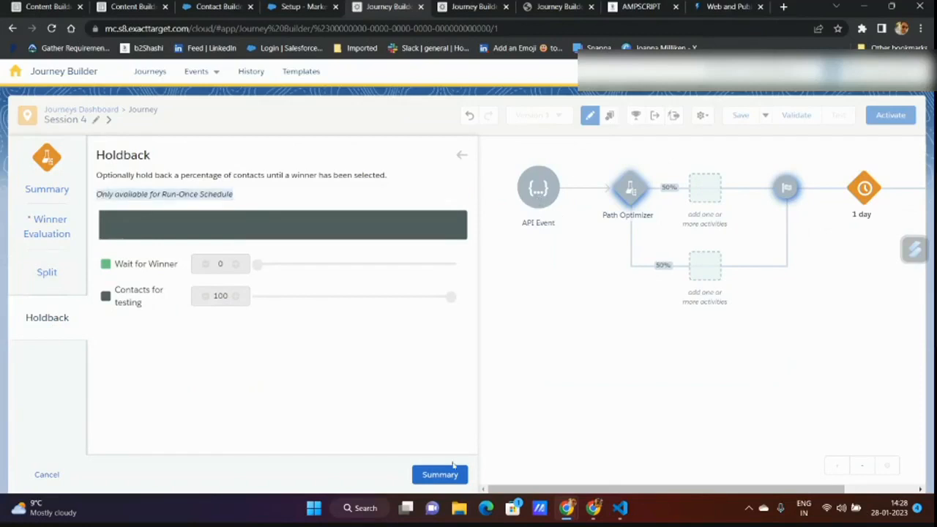
click(44, 474)
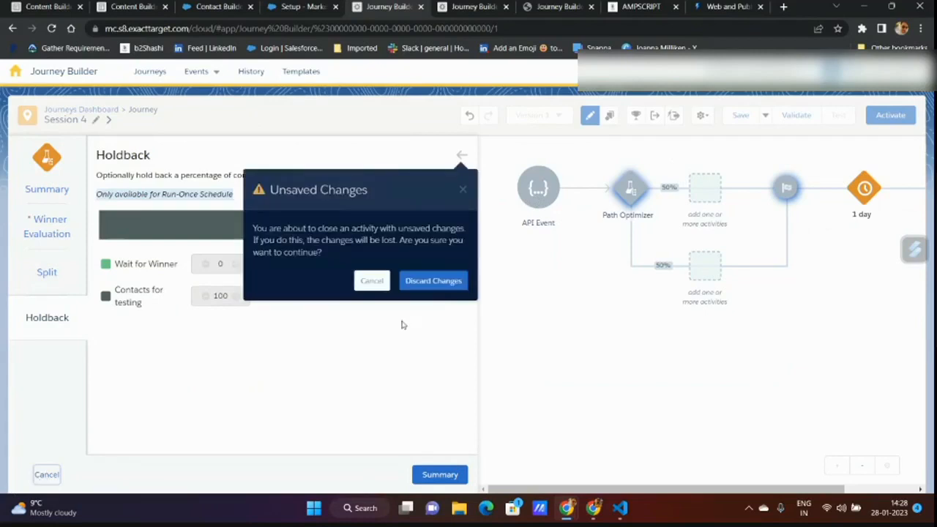
click(429, 283)
Replace the journey's API Event entry source with a Data Extension entry source
mouse_move(282, 184)
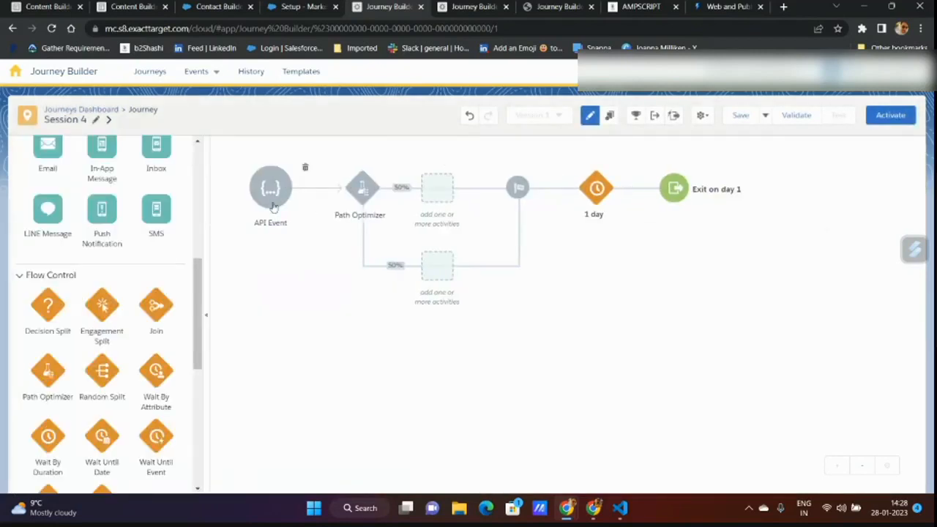
click(305, 169)
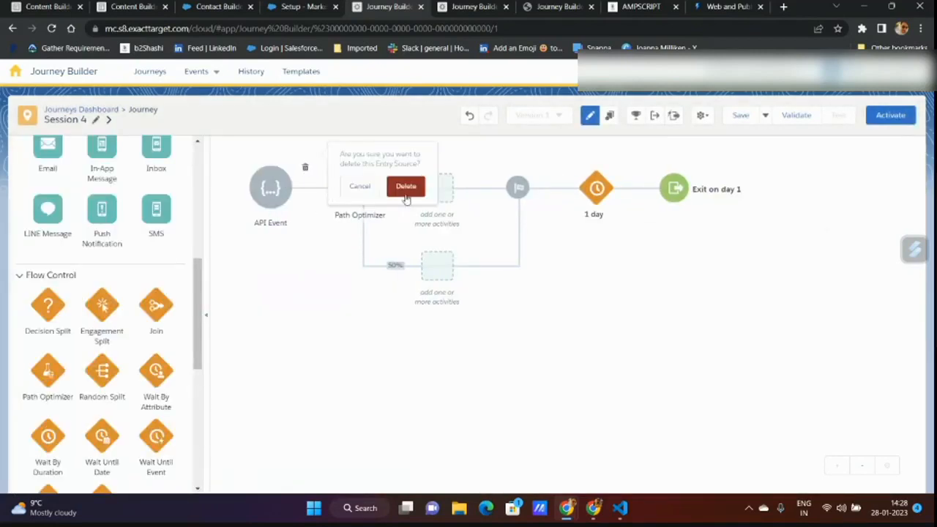
click(406, 189)
scroll(88, 296, up, 5)
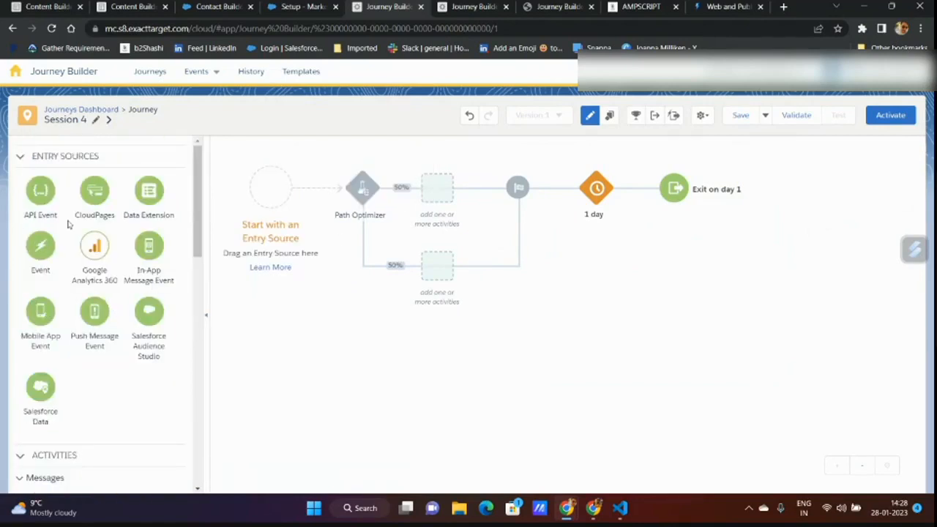
drag(150, 191, 273, 190)
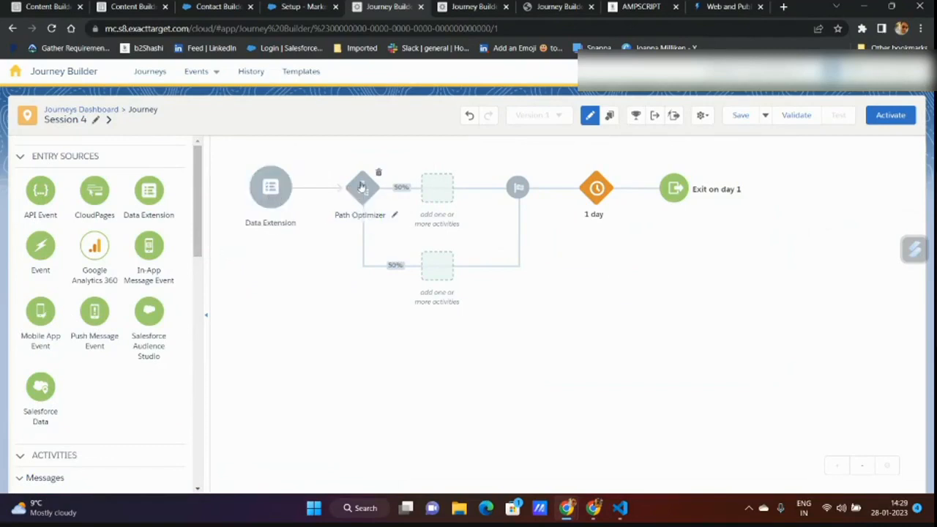
Open the Path Optimizer's holdback settings and examine the availability note and the contacts-for-testing percentage
click(361, 187)
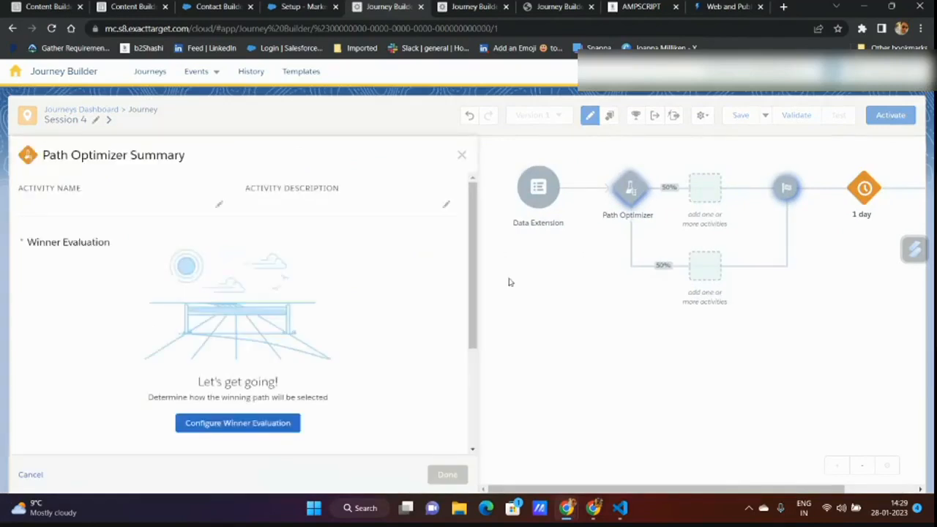
click(248, 424)
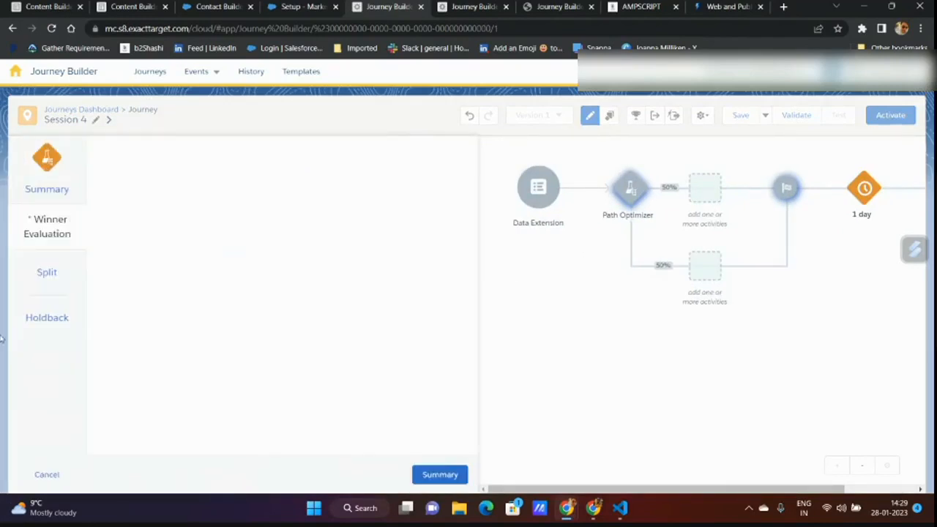
click(44, 317)
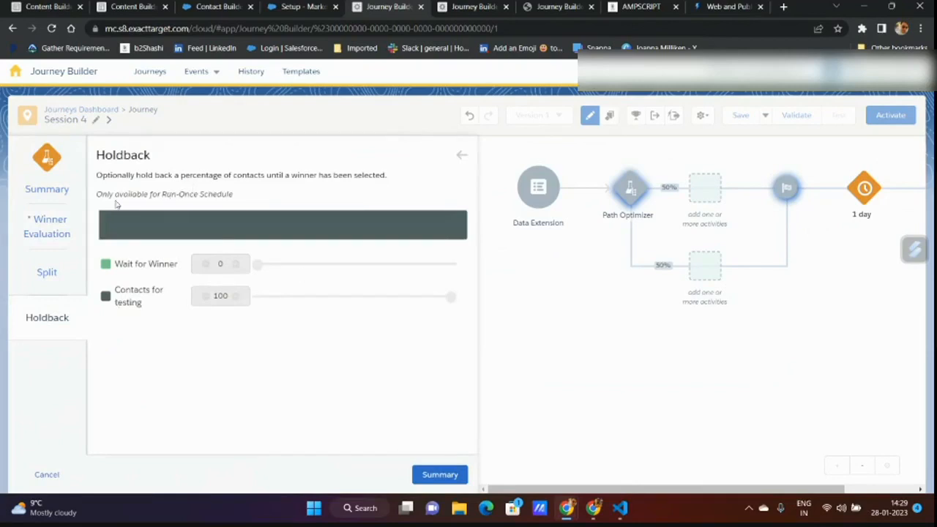
drag(96, 192, 231, 208)
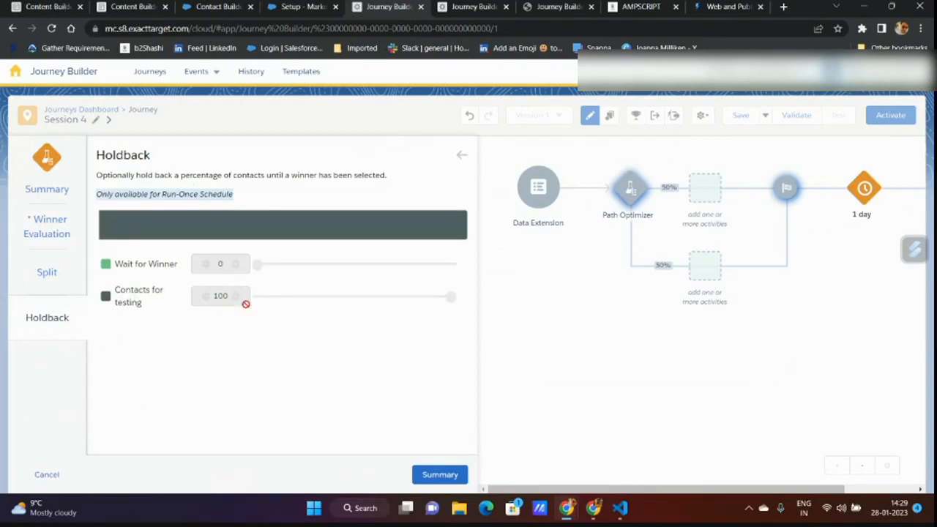
click(219, 295)
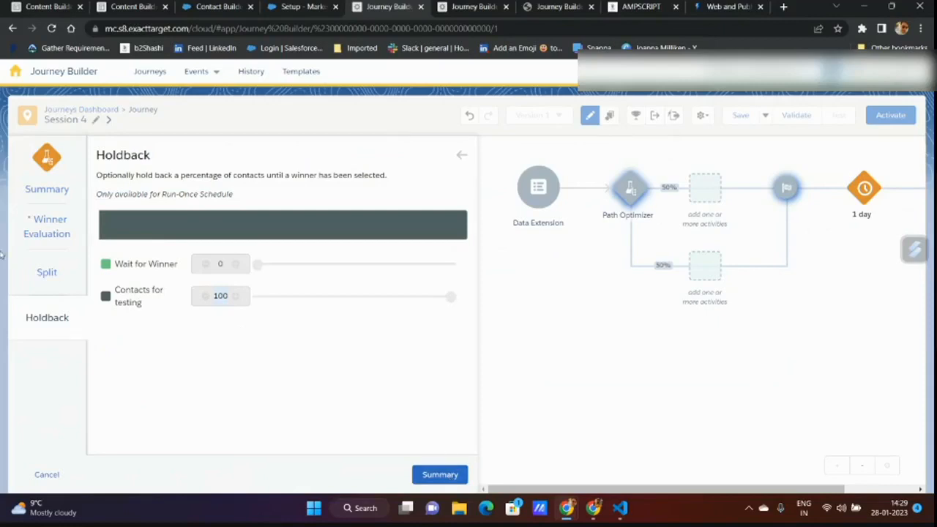
Choose Manual Selection as the Path Optimizer's winner evaluation method and return to its summary
click(42, 229)
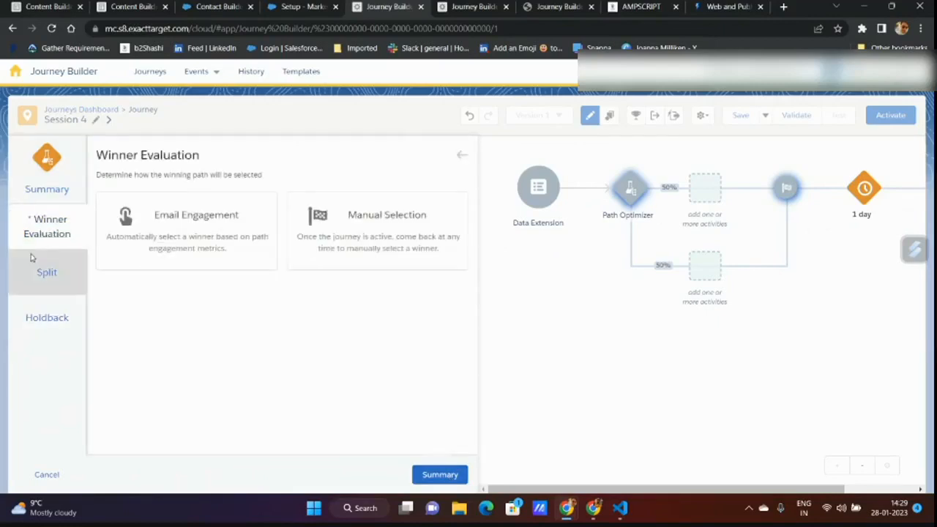
click(377, 224)
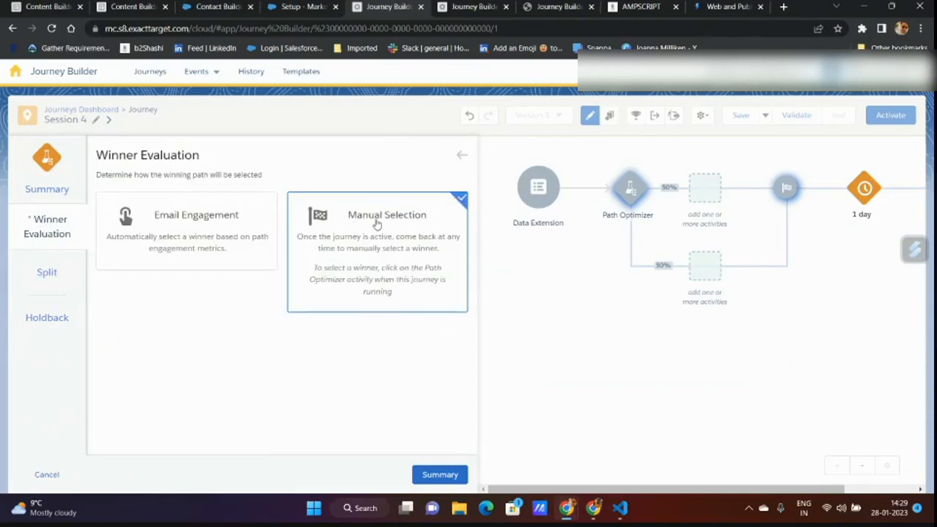
click(456, 475)
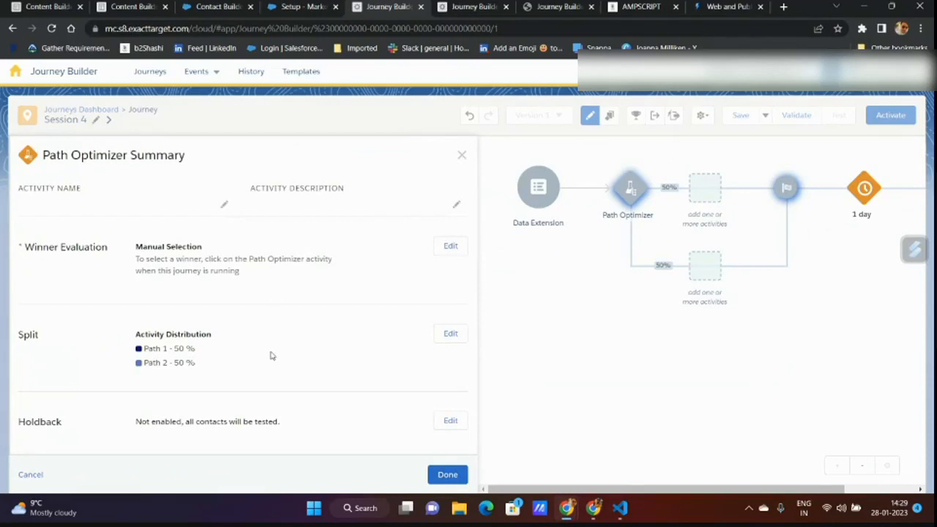
Recheck the holdback and Email Engagement options, and finish the Path Optimizer configuration with Manual Selection as the winner evaluation
click(451, 422)
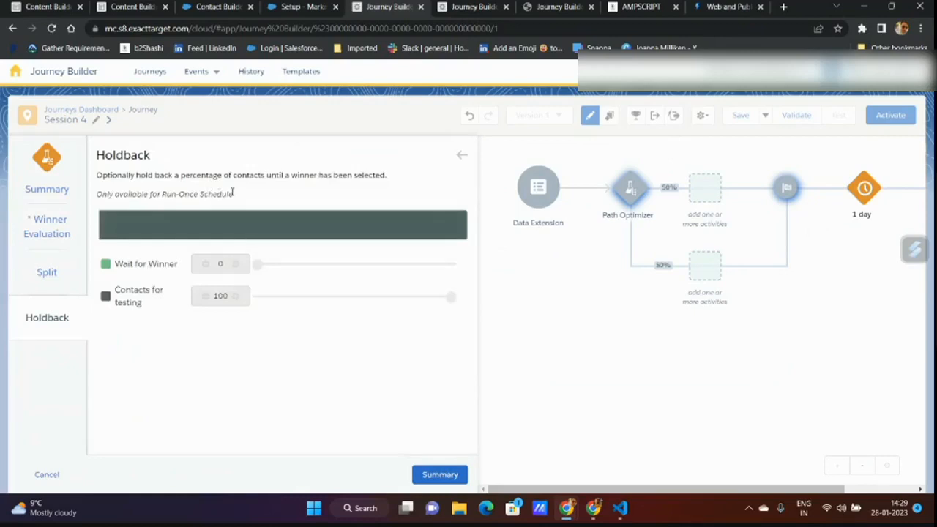
drag(232, 193, 95, 203)
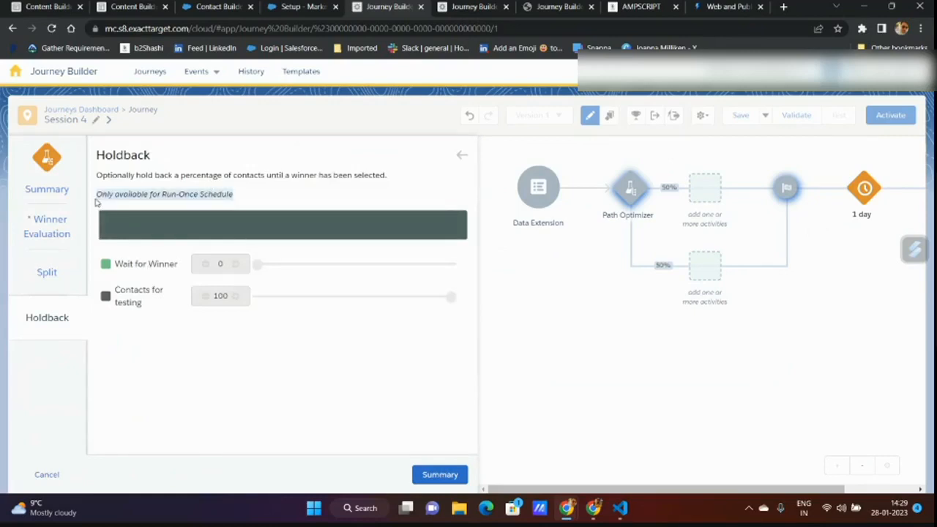
click(46, 232)
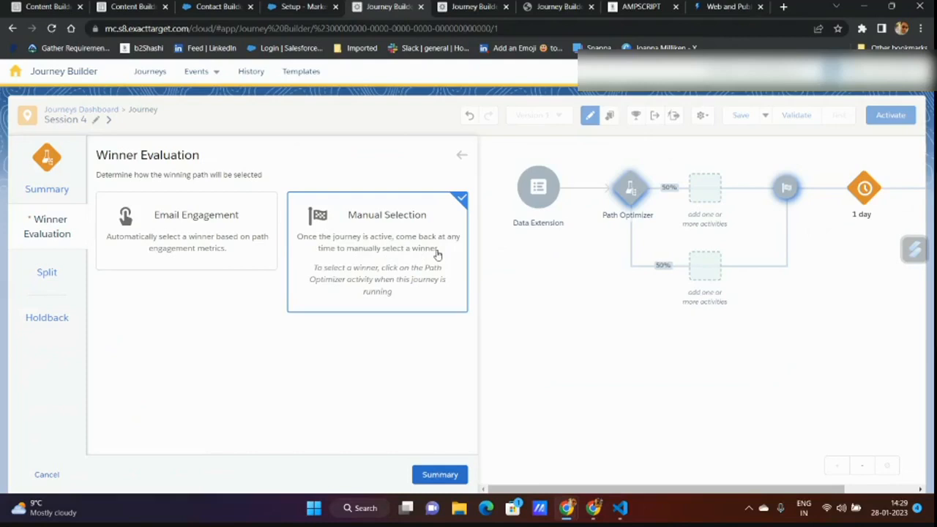
click(223, 230)
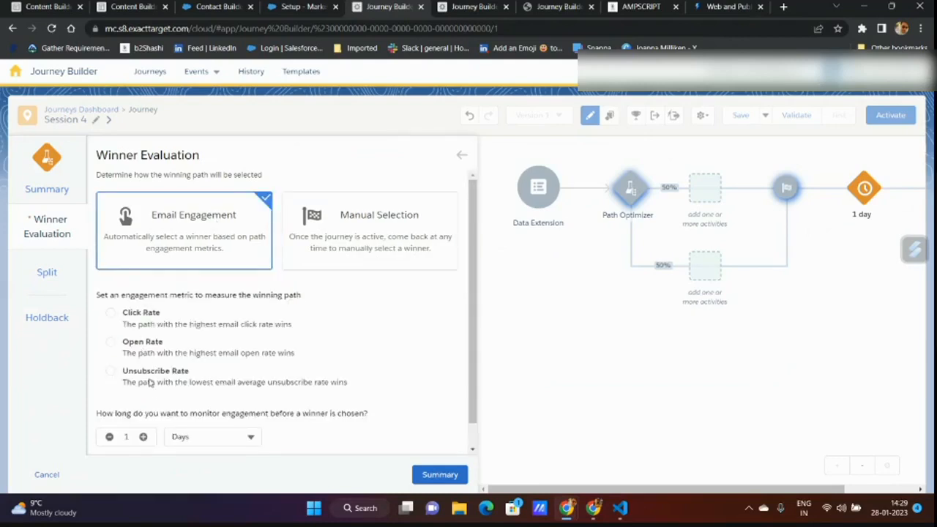
click(348, 247)
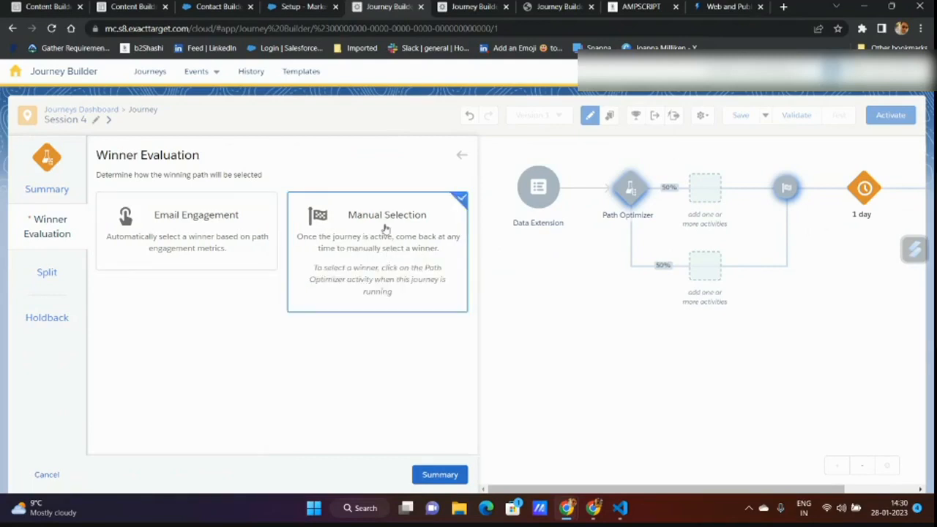
click(461, 474)
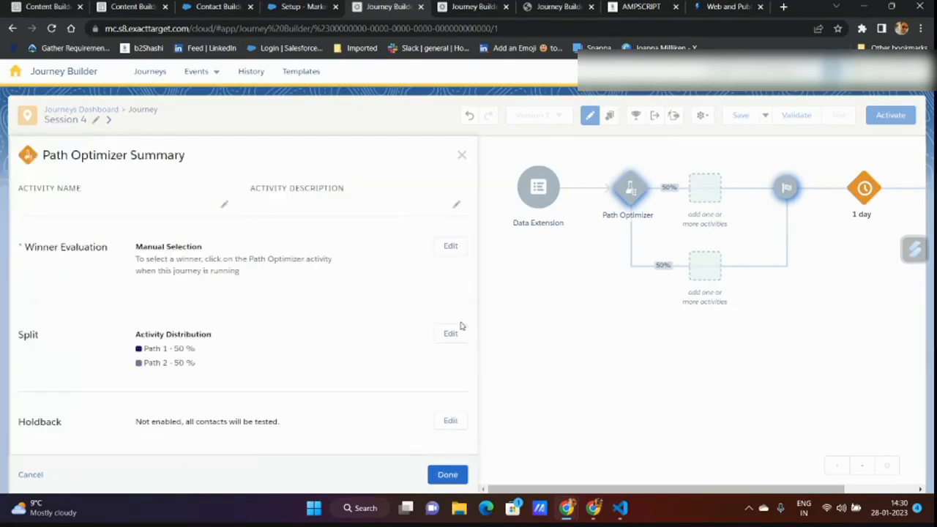
click(445, 473)
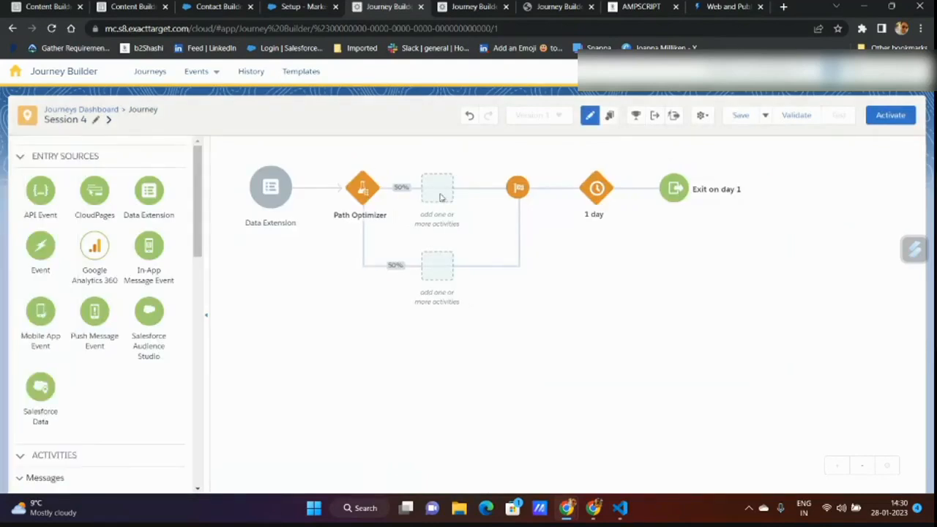
Add an Email activity to each of the two Path Optimizer paths
scroll(48, 344, down, 5)
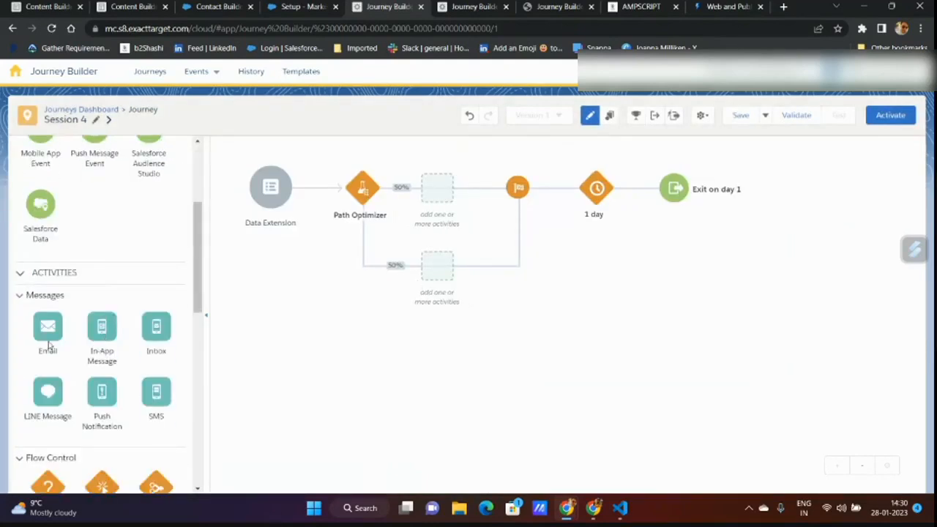
drag(48, 327, 443, 192)
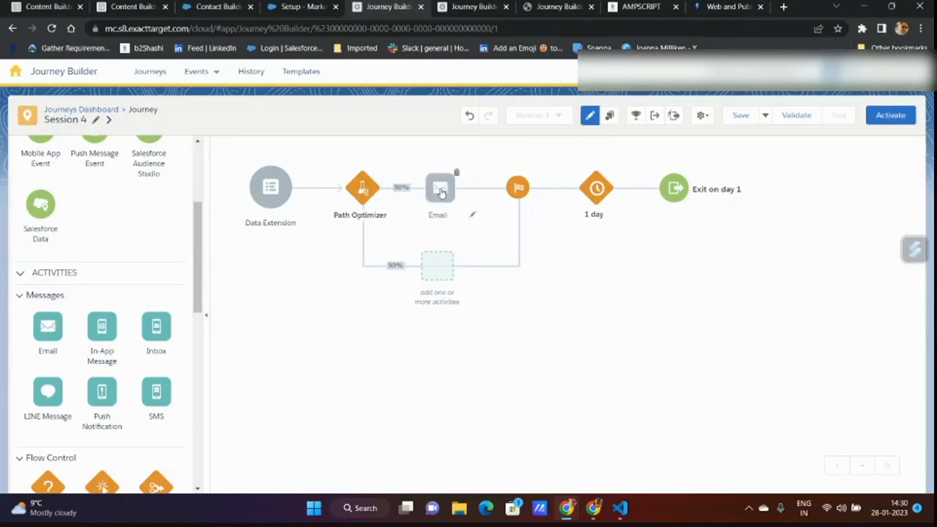
drag(47, 327, 438, 277)
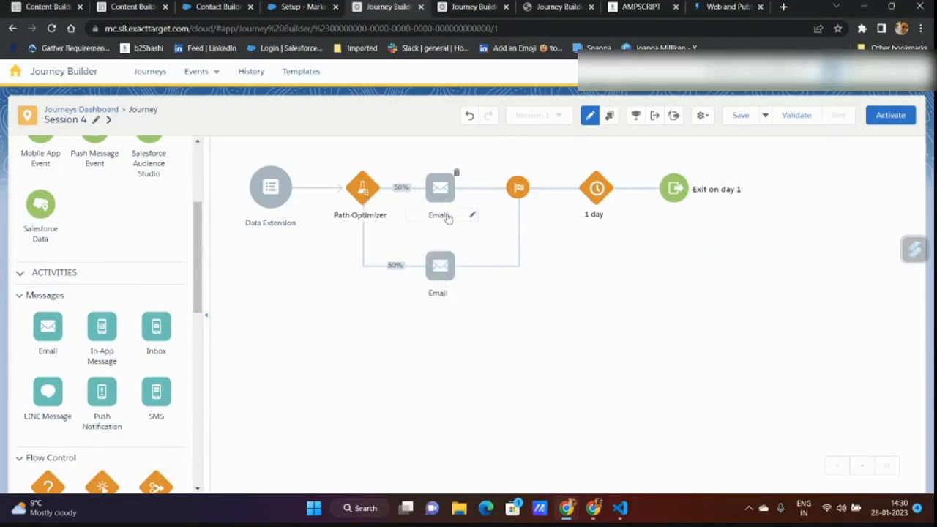
Rename the upper path's email activity to "Email 1" and the lower path's to "Email 2"
click(448, 220)
text(1)
click(453, 295)
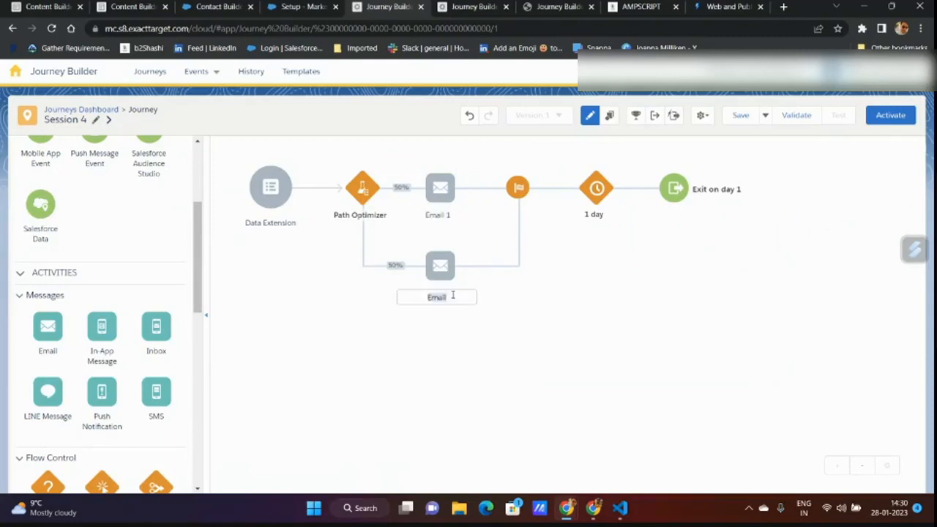
key(BackSpace)
key(BackSpace)
key(BackSpace)
key(BackSpace)
key(BackSpace)
text(Email 2)
click(485, 331)
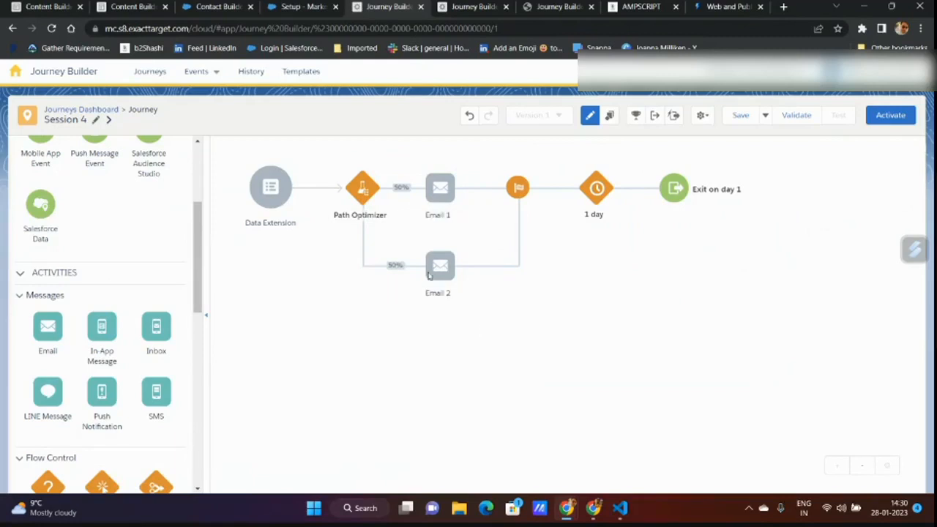
Switch the Path Optimizer's winner evaluation to Email Engagement with Open Rate as the metric, and return to its summary
click(361, 190)
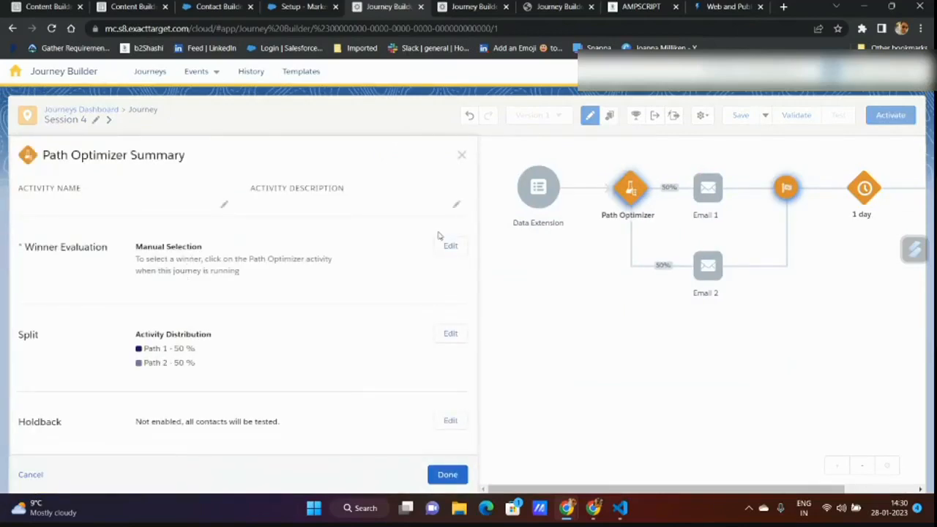
click(450, 245)
click(190, 240)
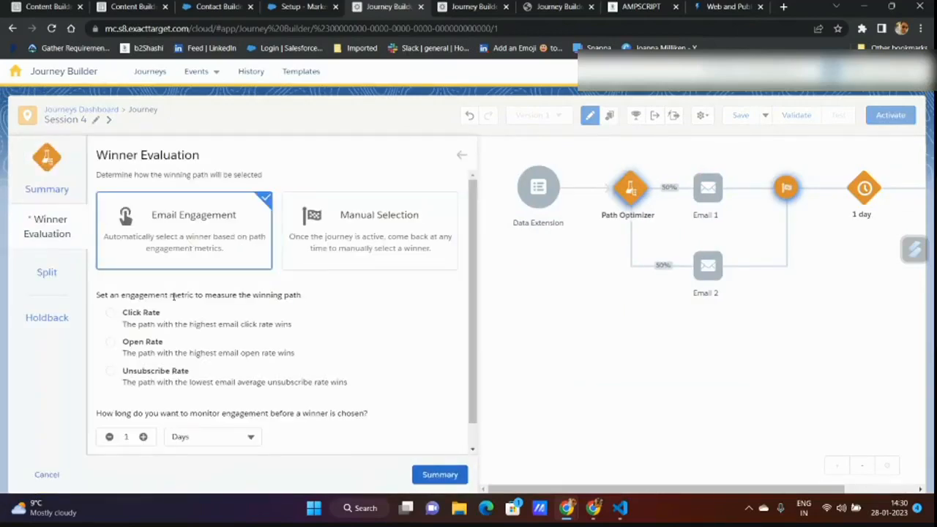
click(144, 345)
click(440, 475)
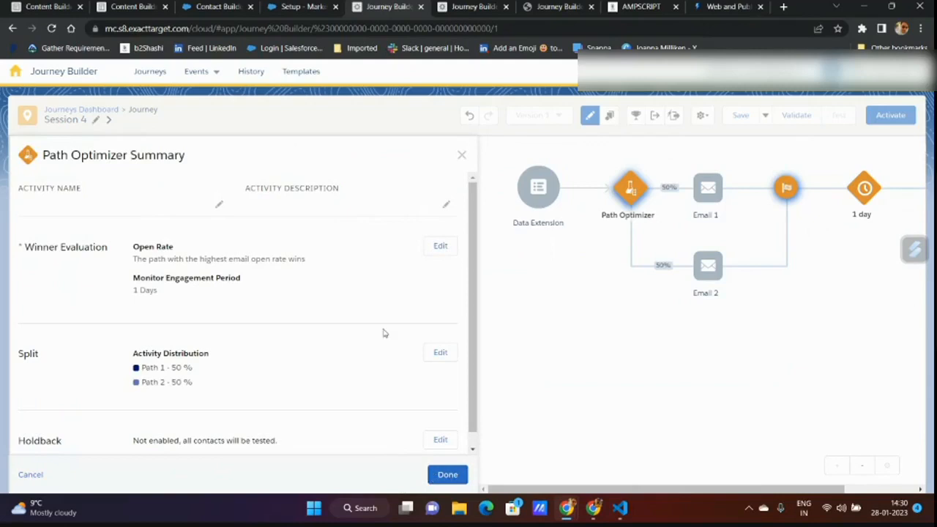
Set the Path Optimizer's engagement monitoring period to 7 days and finish its configuration
click(438, 246)
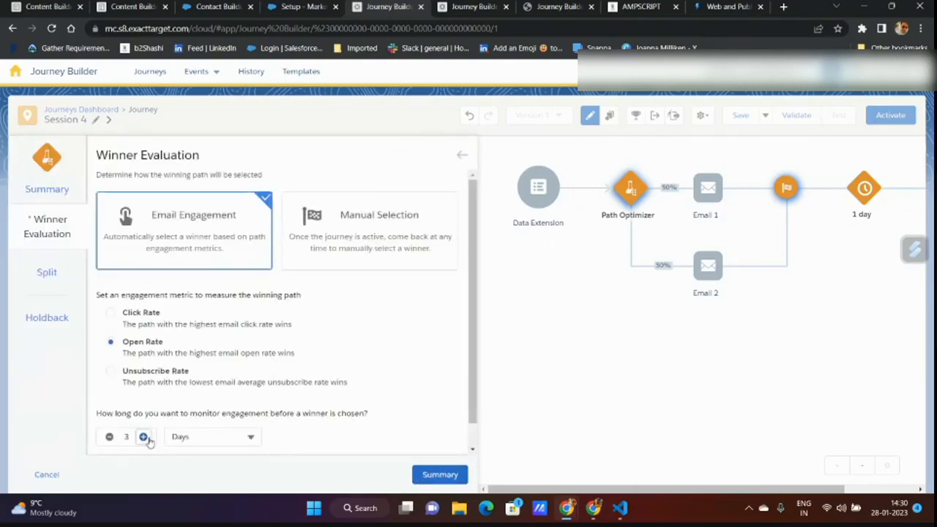
click(440, 474)
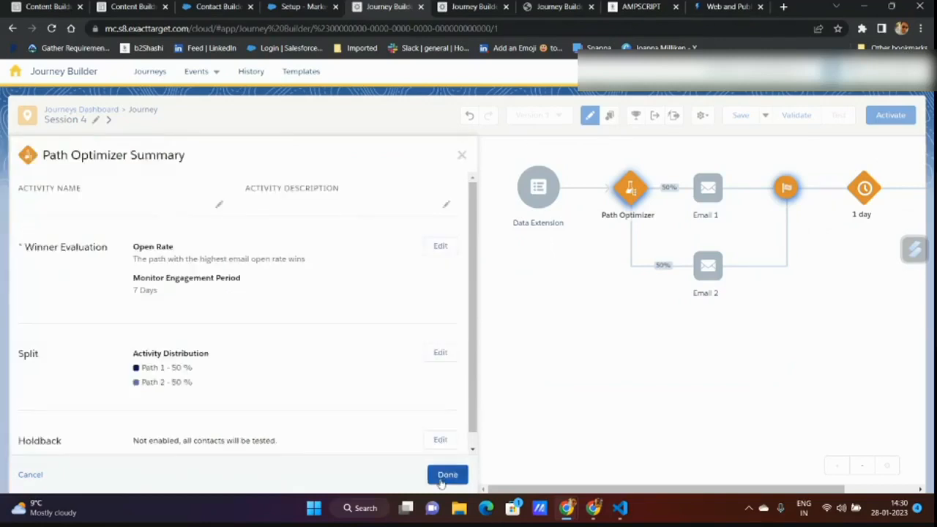
click(444, 475)
Switch to the Google Slides presentation to check the question list, and return to the Journey Builder canvas
mouse_move(443, 302)
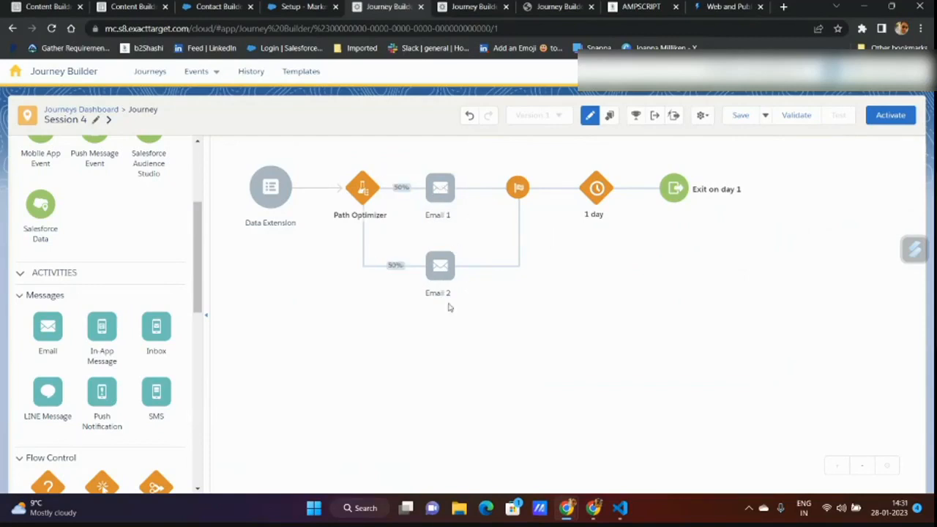
key(alt+Tab)
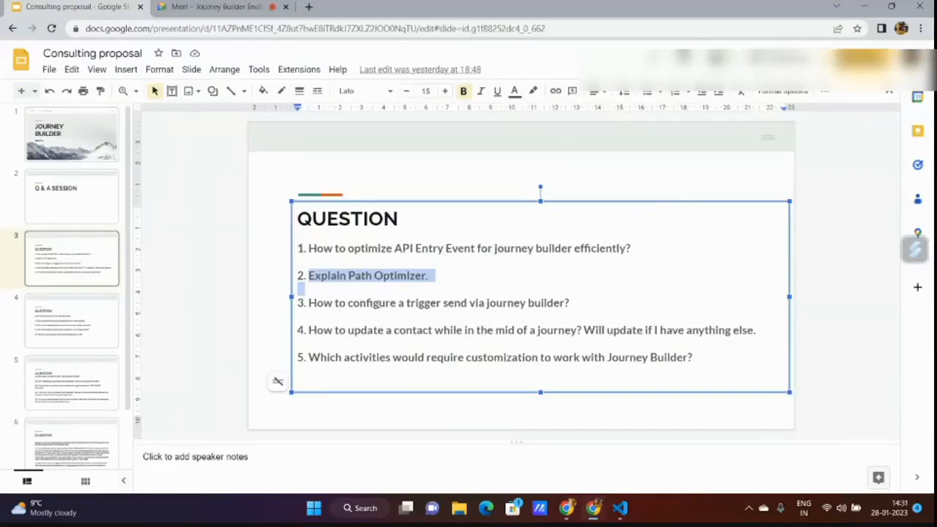
click(378, 302)
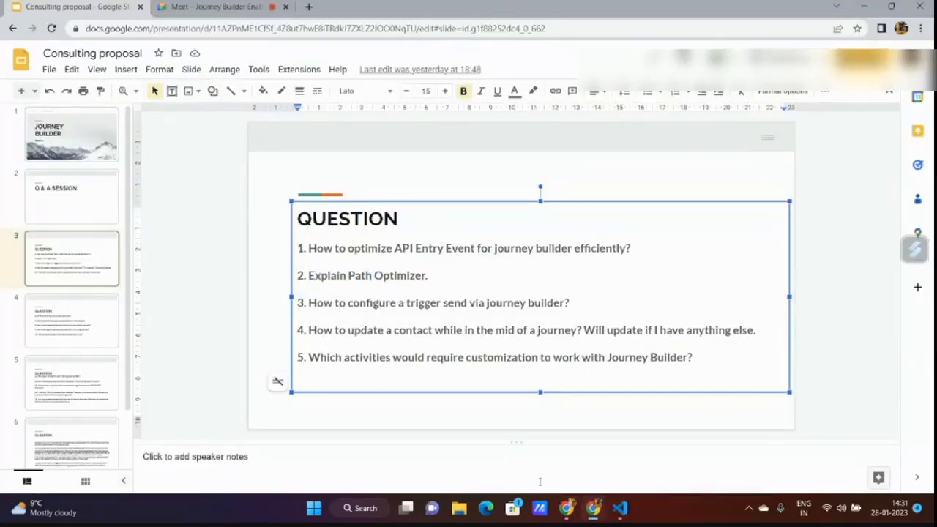
mouse_move(565, 509)
click(517, 467)
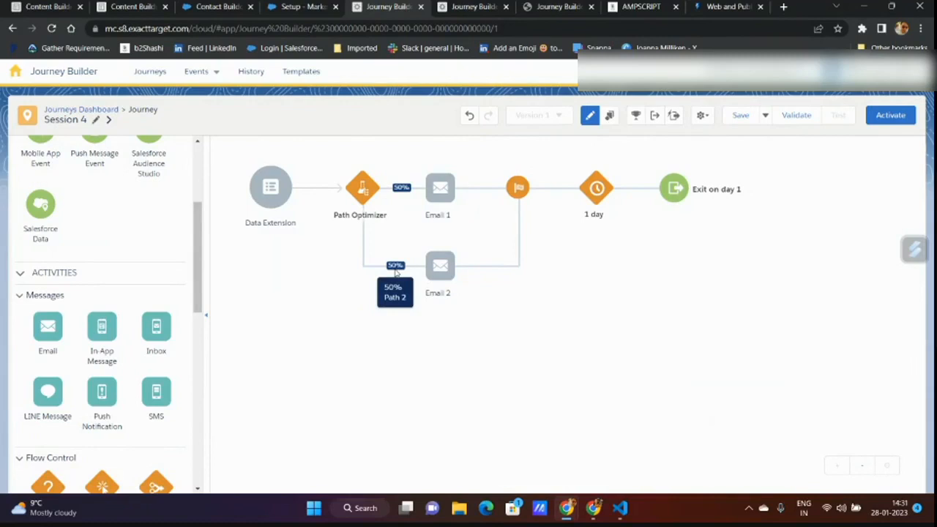
Review the winner evaluation metric and its description in the Path Optimizer summary, and close the summary
click(360, 196)
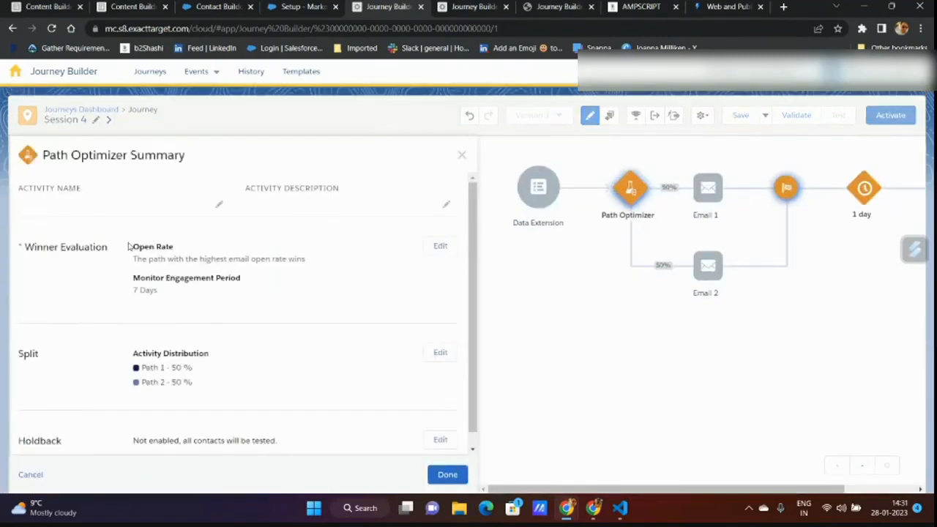
drag(132, 249, 196, 251)
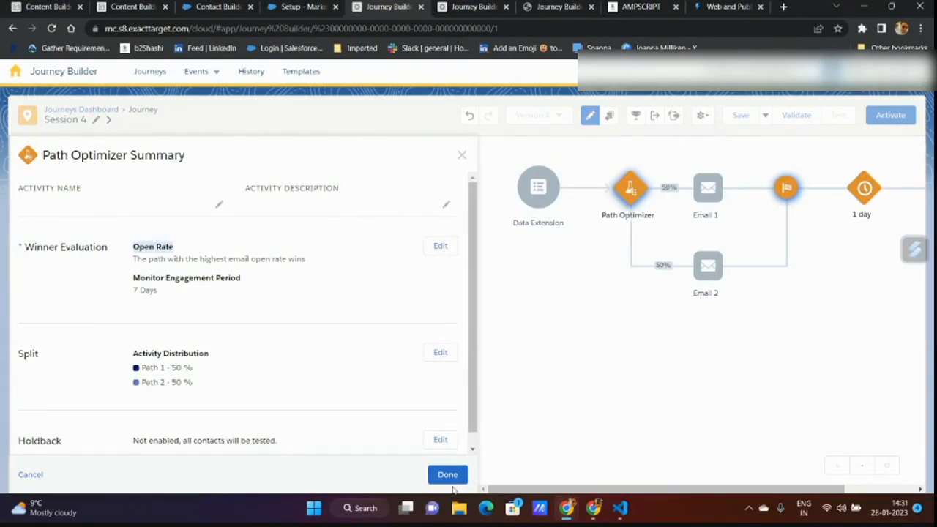
drag(141, 257, 310, 267)
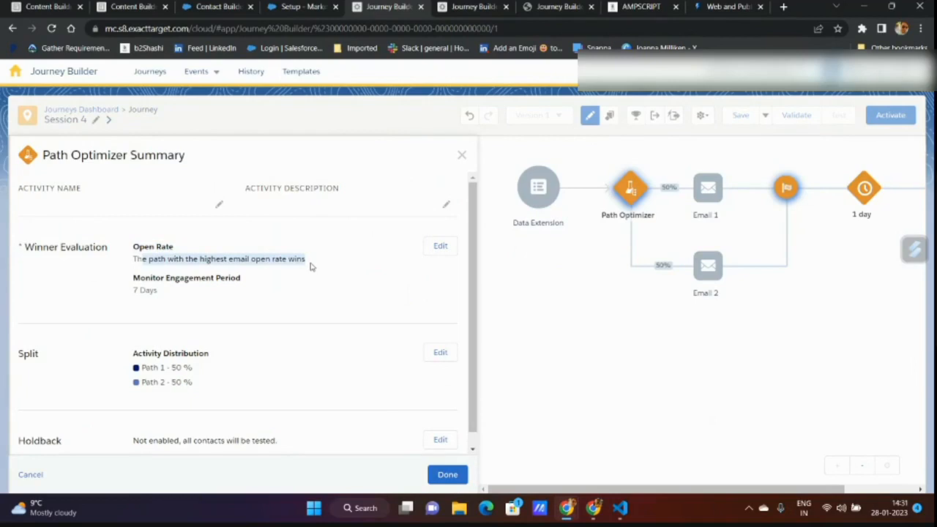
click(438, 477)
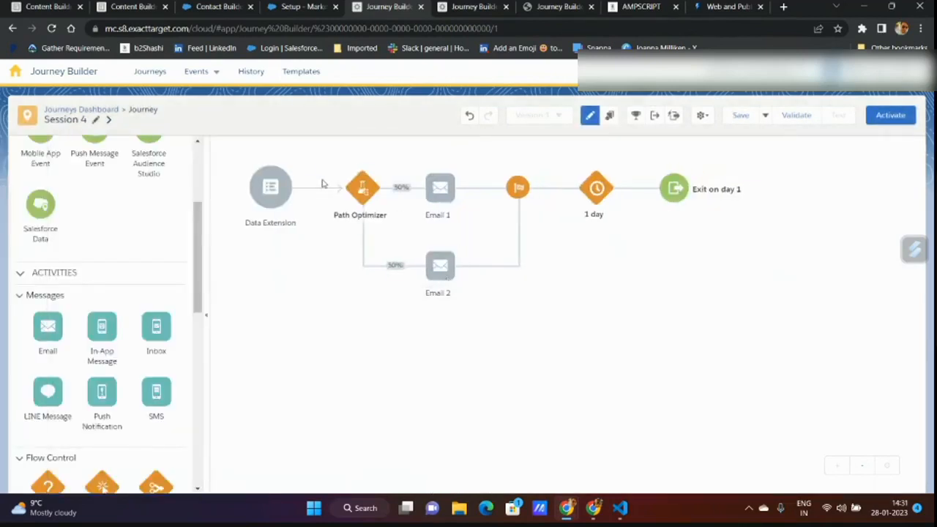
Rename the lower path's email activity to "Email 2 - winner"
mouse_move(360, 192)
mouse_move(445, 295)
click(455, 294)
click(457, 297)
text(- winner)
key(Return)
Examine the activity distribution and the monitor engagement period in the Path Optimizer summary, and close it
click(354, 191)
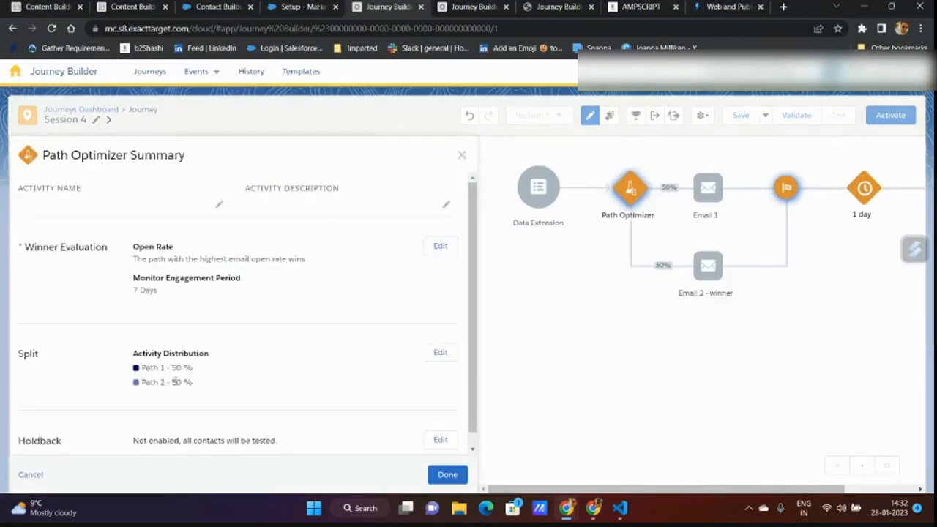
scroll(174, 382, down, 1)
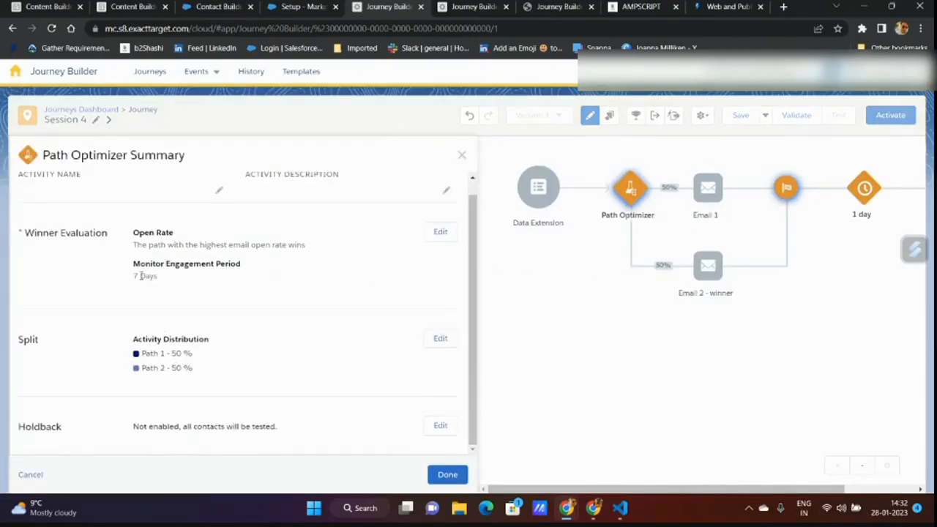
drag(134, 276, 156, 281)
click(445, 476)
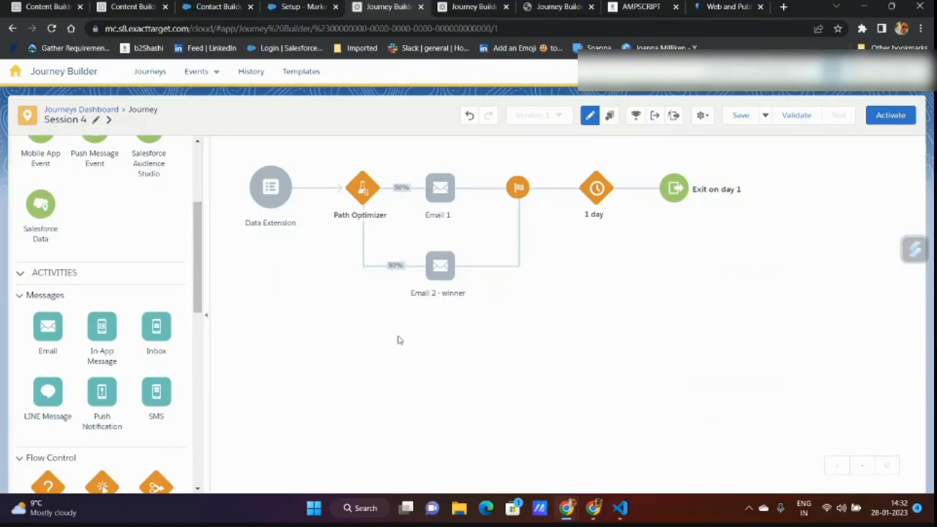
Examine the Path Optimizer's Holdback settings and their schedule availability note, and close the configuration
click(360, 187)
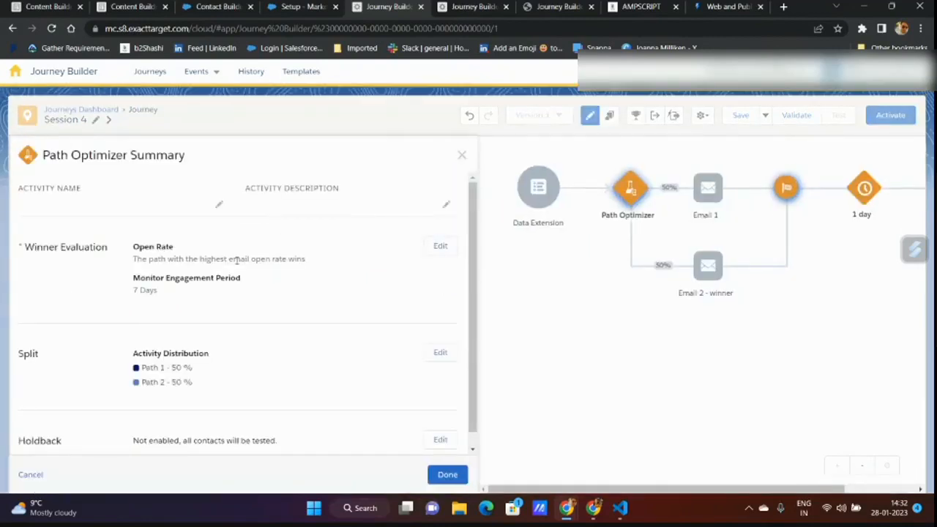
scroll(212, 380, down, 1)
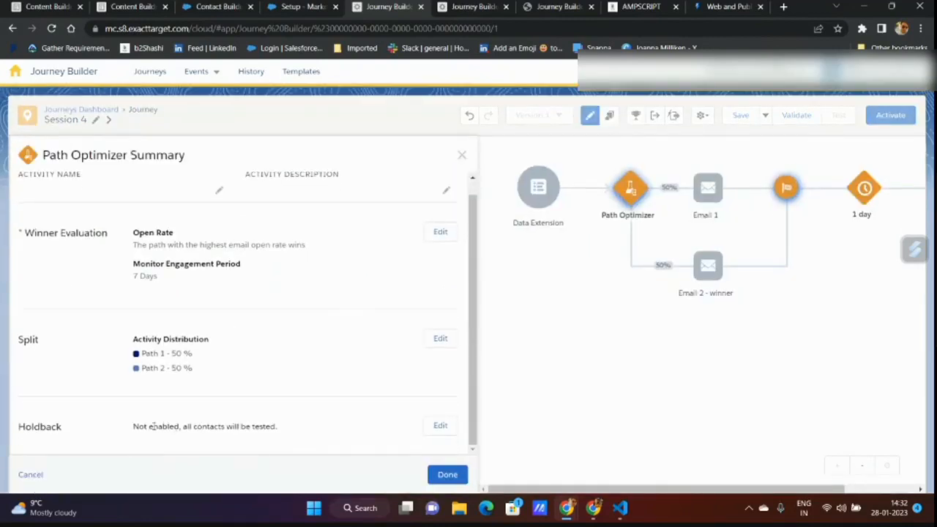
click(436, 427)
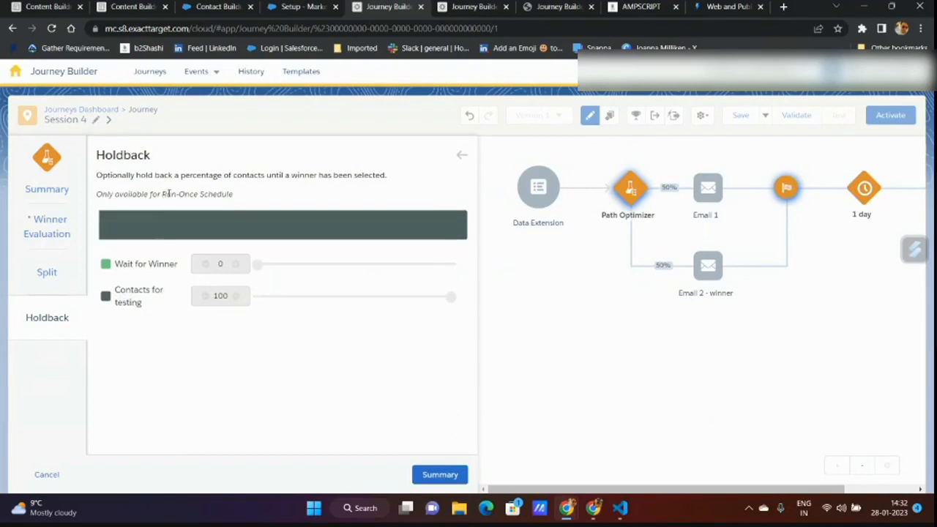
drag(114, 194, 227, 207)
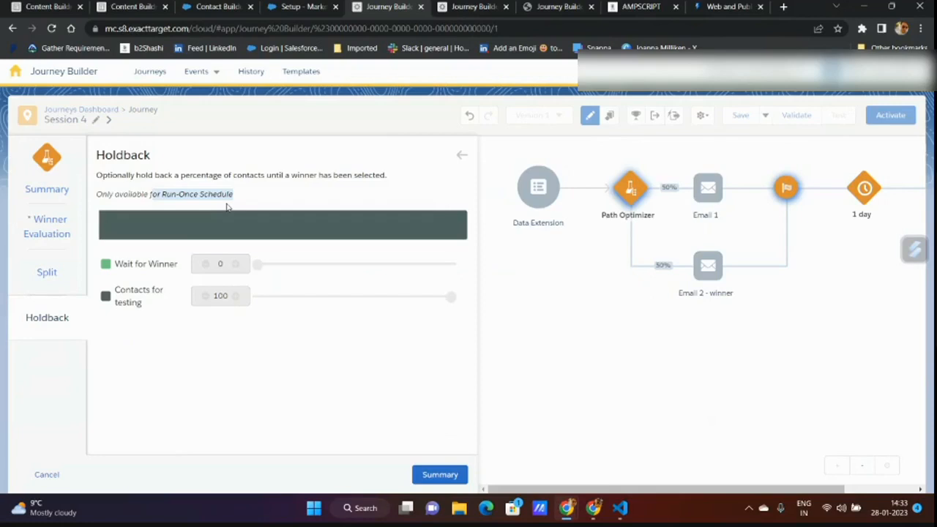
drag(227, 207, 101, 199)
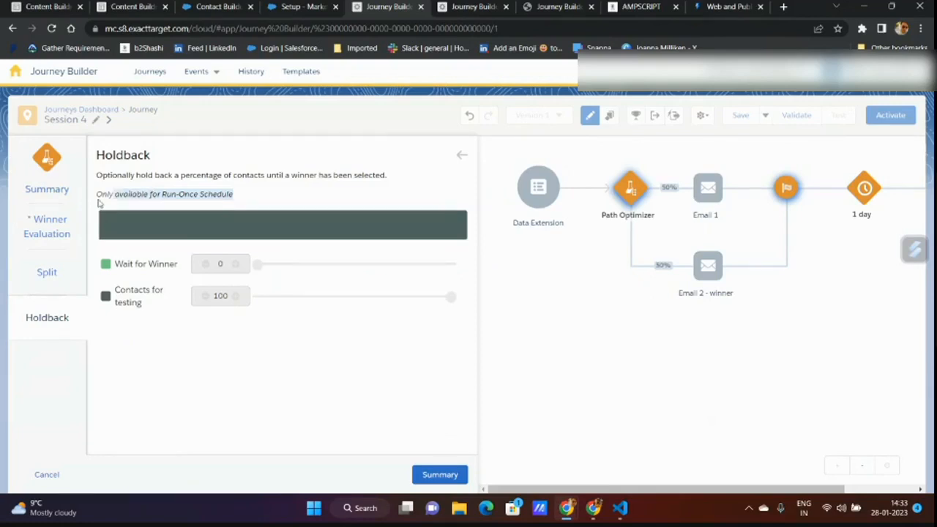
click(100, 196)
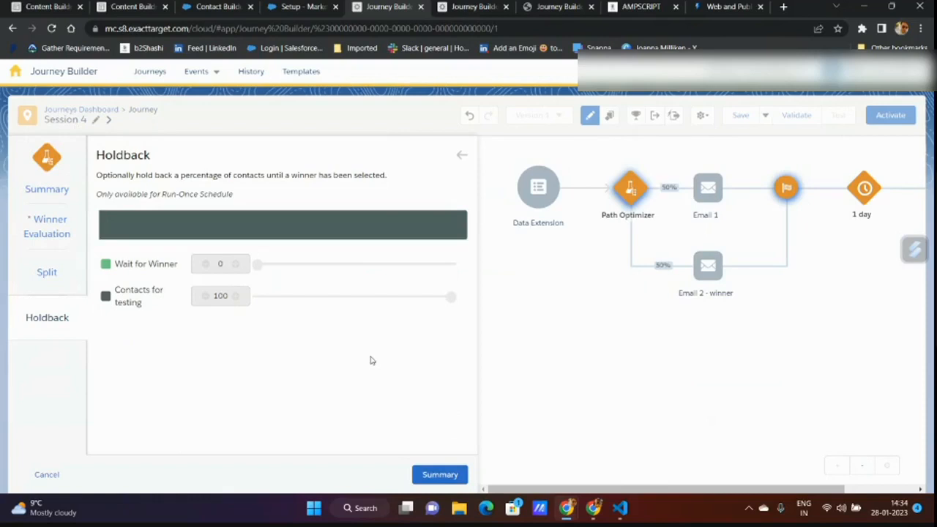
click(448, 475)
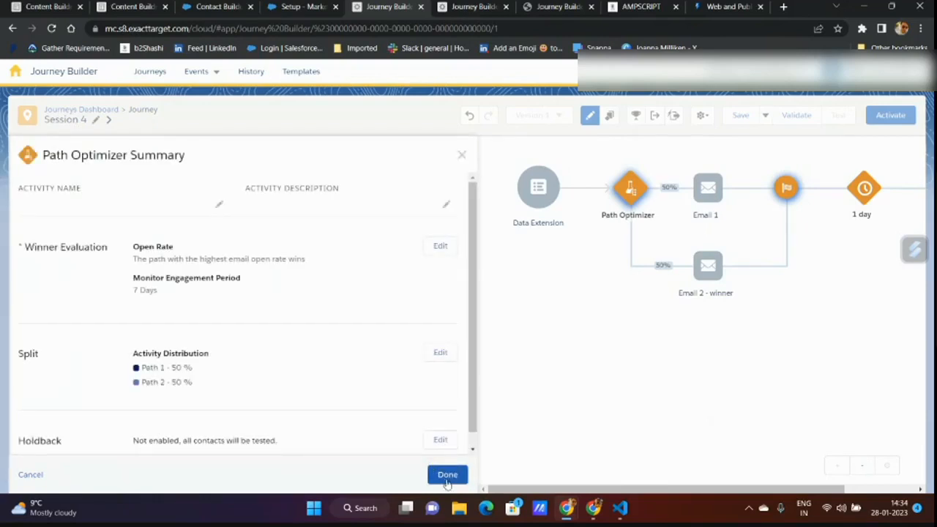
click(448, 474)
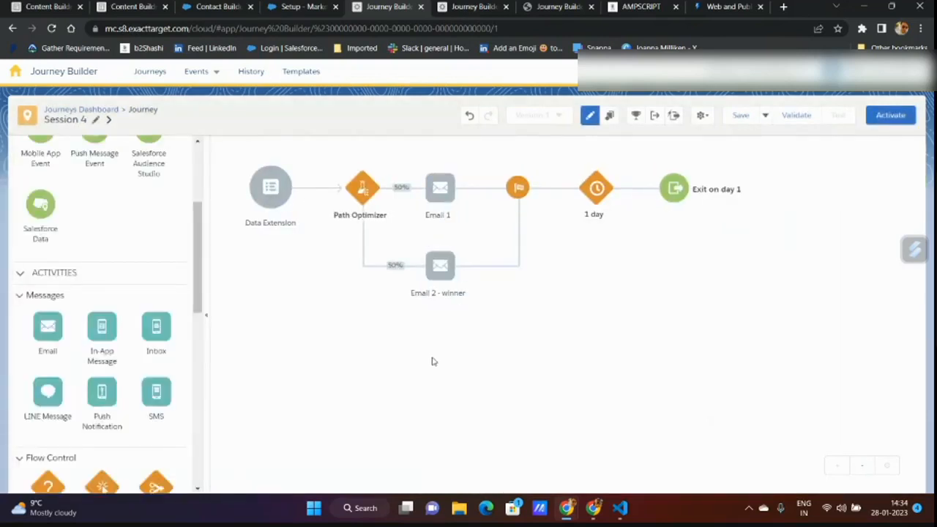
Review the Path Optimizer's Winner Evaluation and Split settings, and close the configuration
click(368, 190)
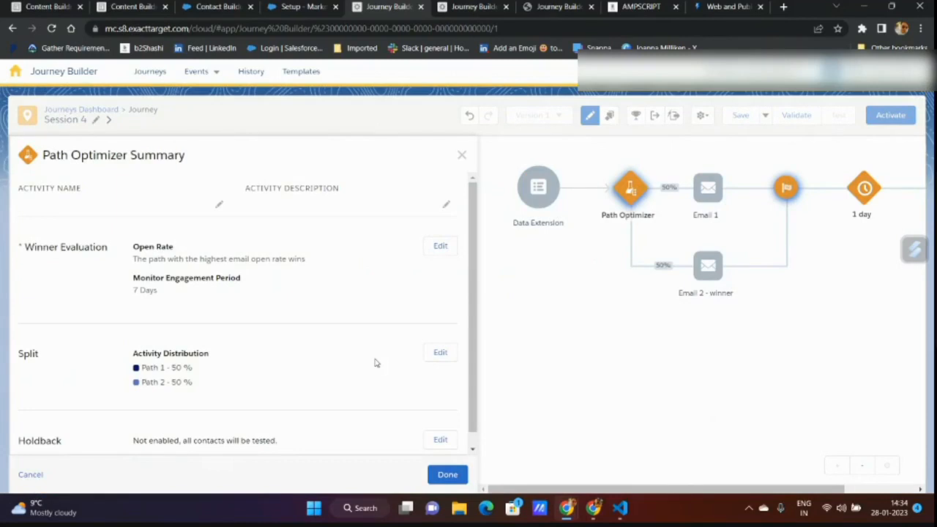
click(440, 247)
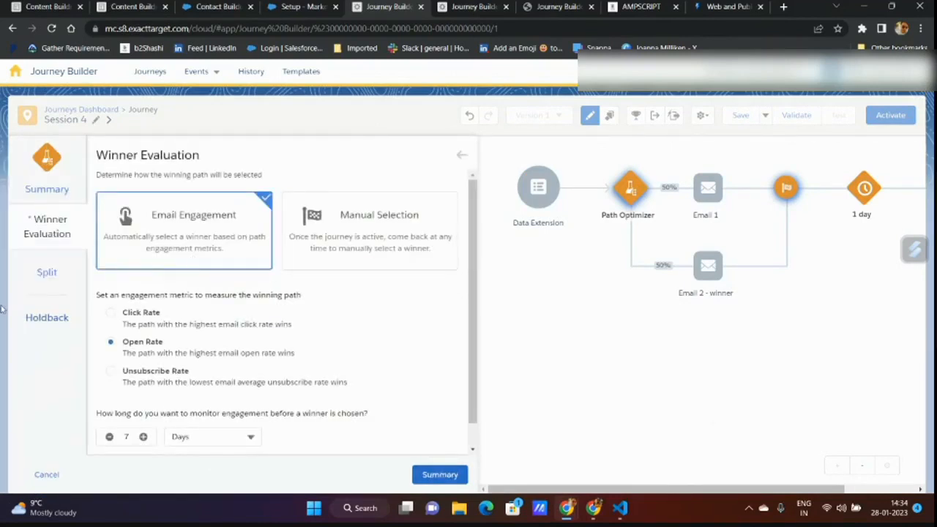
click(24, 272)
click(440, 474)
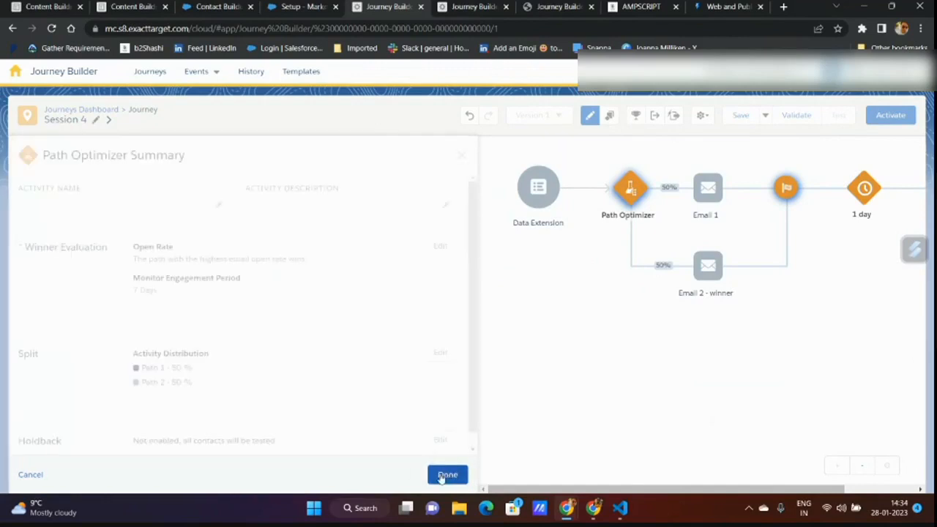
click(448, 483)
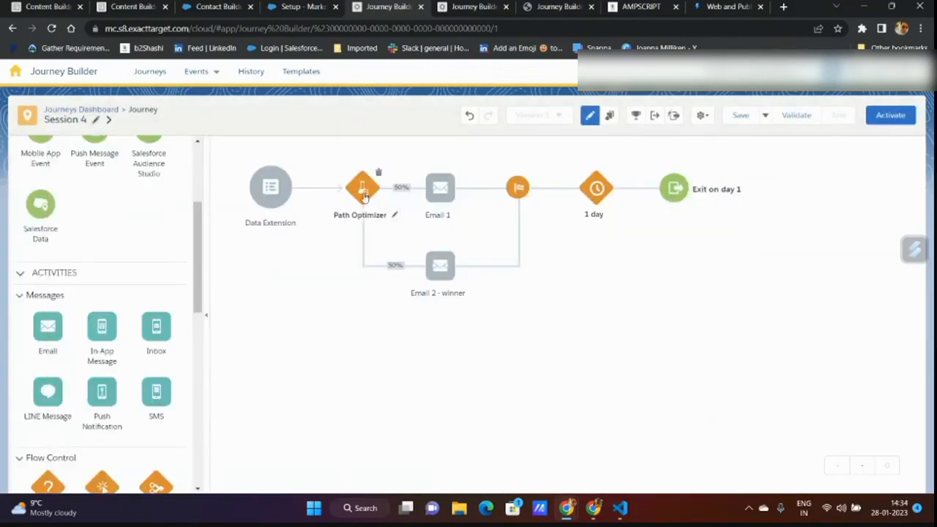
Reopen the Path Optimizer summary for another check, discard unsaved changes, and close it
click(364, 196)
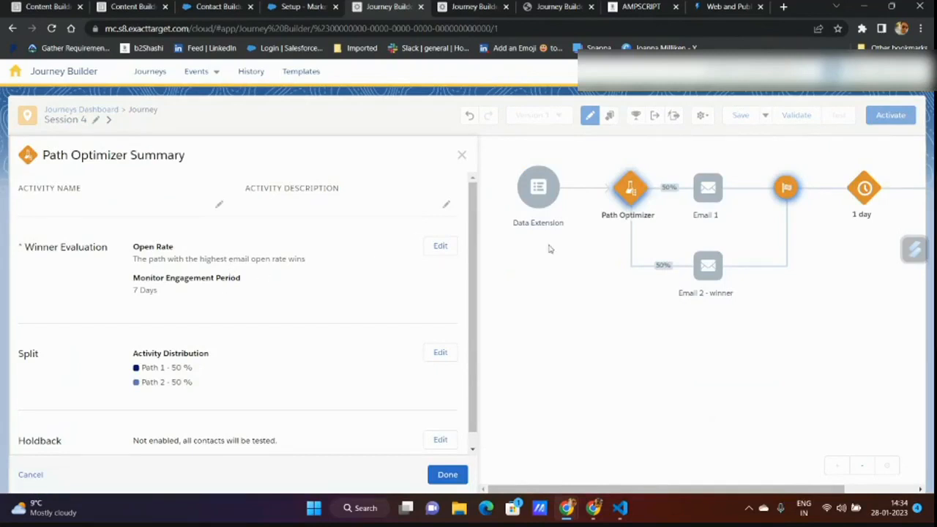
click(638, 191)
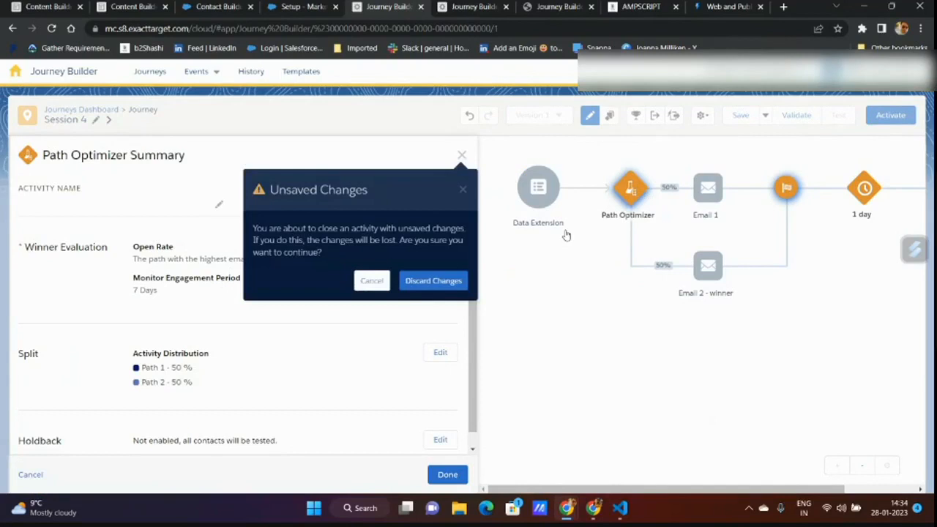
click(417, 284)
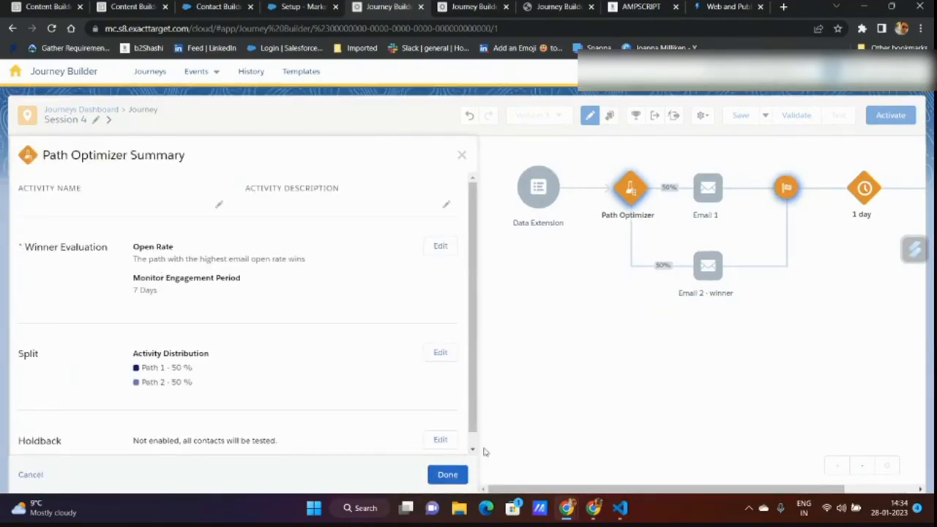
click(447, 475)
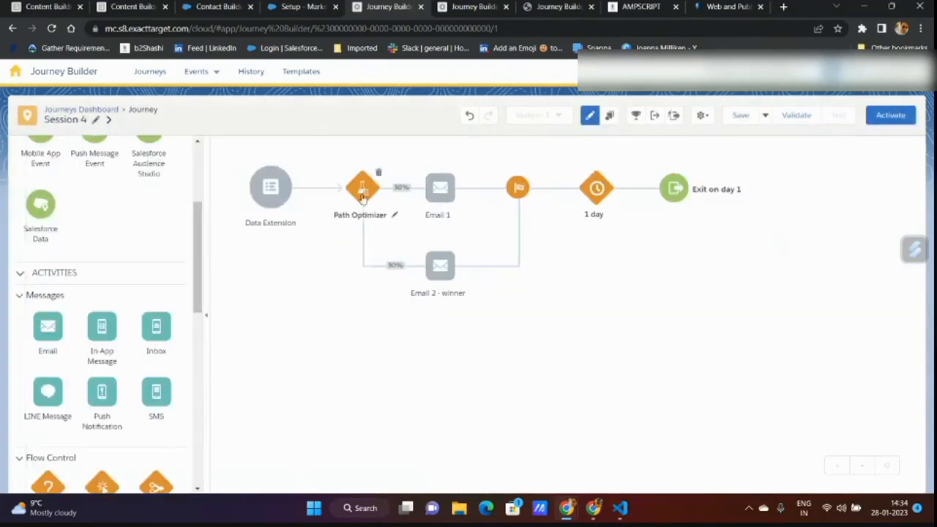
Recheck the Path Optimizer's Email Engagement metric and monitoring duration, and return to its summary
click(362, 192)
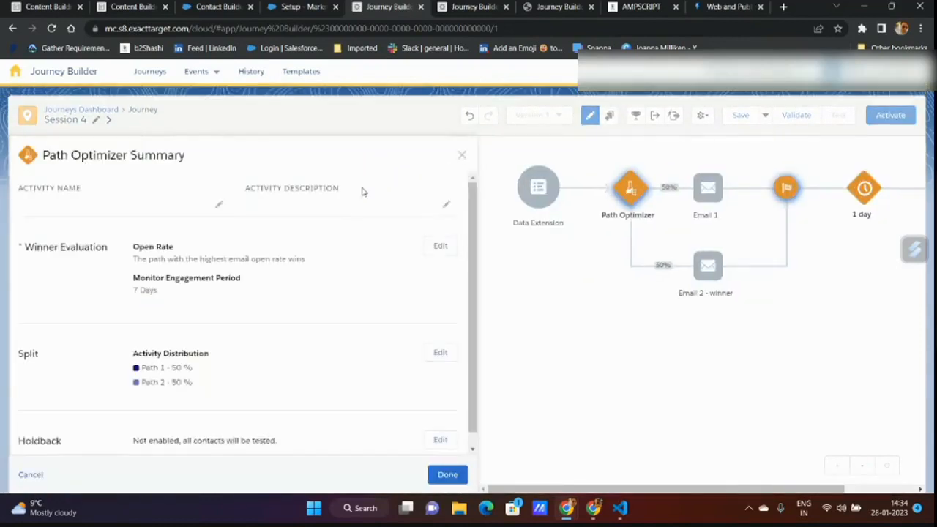
click(437, 248)
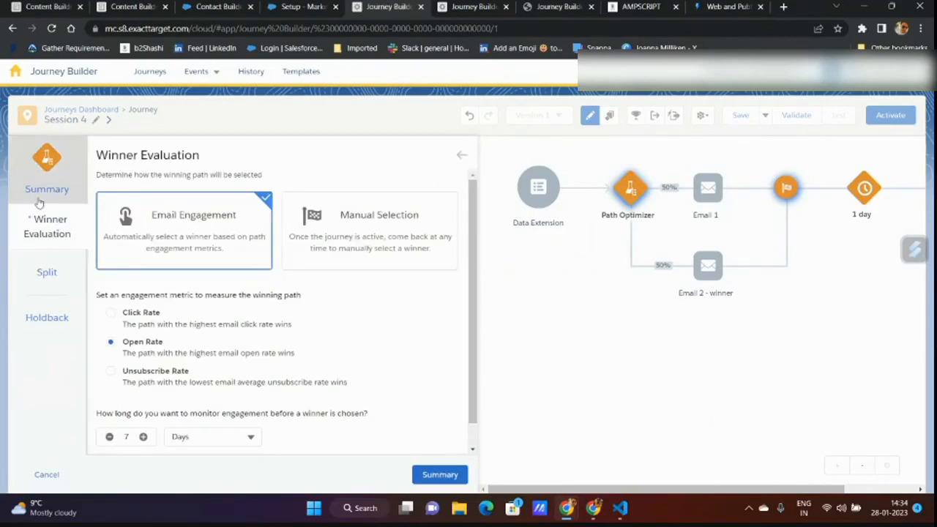
click(439, 474)
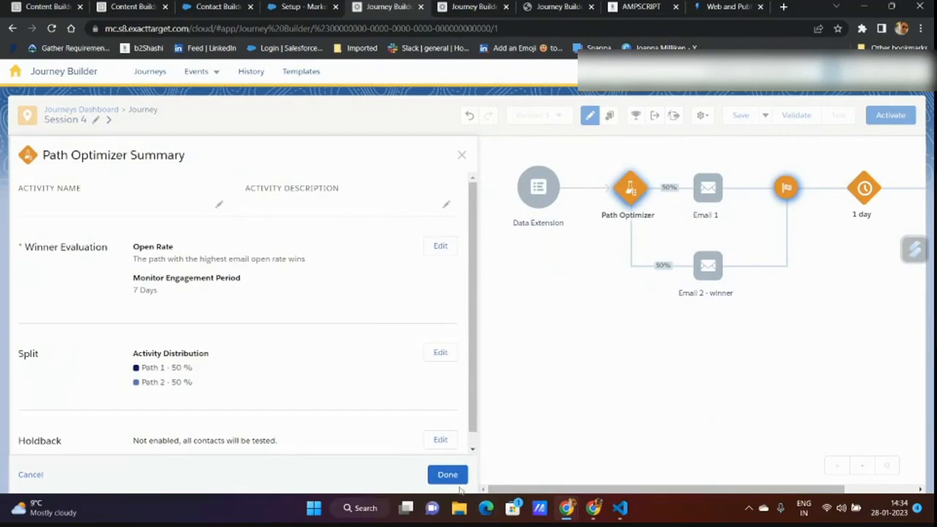
Close the Path Optimizer configuration and look through the available message and flow control activities
click(447, 474)
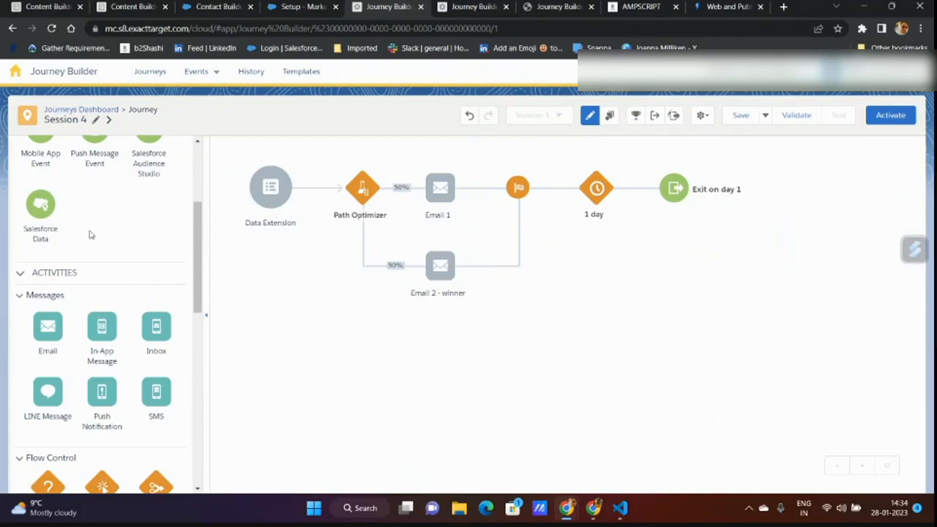
scroll(117, 384, down, 3)
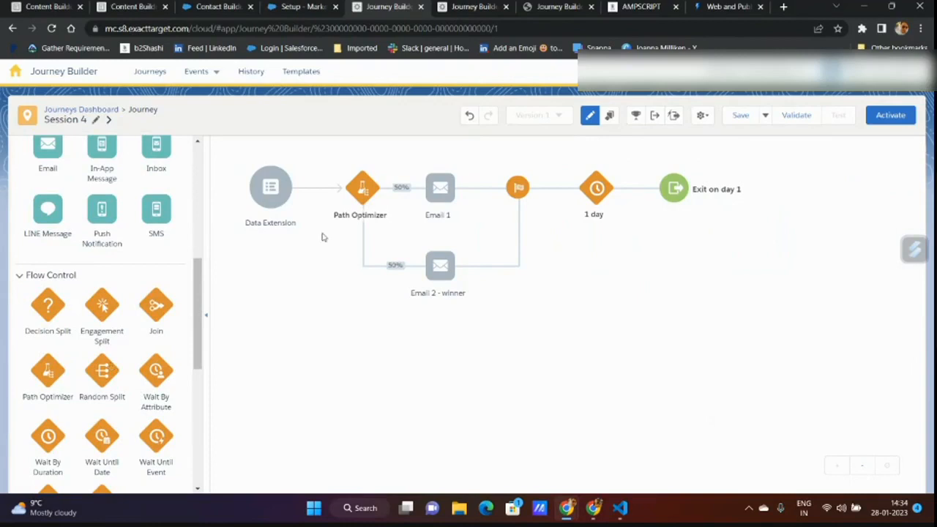
mouse_move(314, 196)
scroll(131, 345, down, 1)
scroll(130, 345, up, 2)
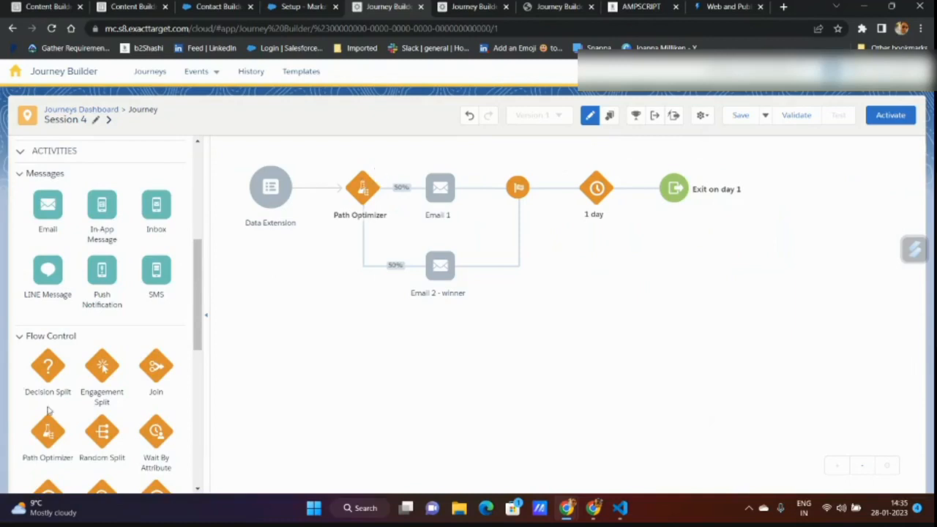
scroll(128, 360, down, 2)
scroll(129, 360, up, 2)
scroll(128, 360, down, 2)
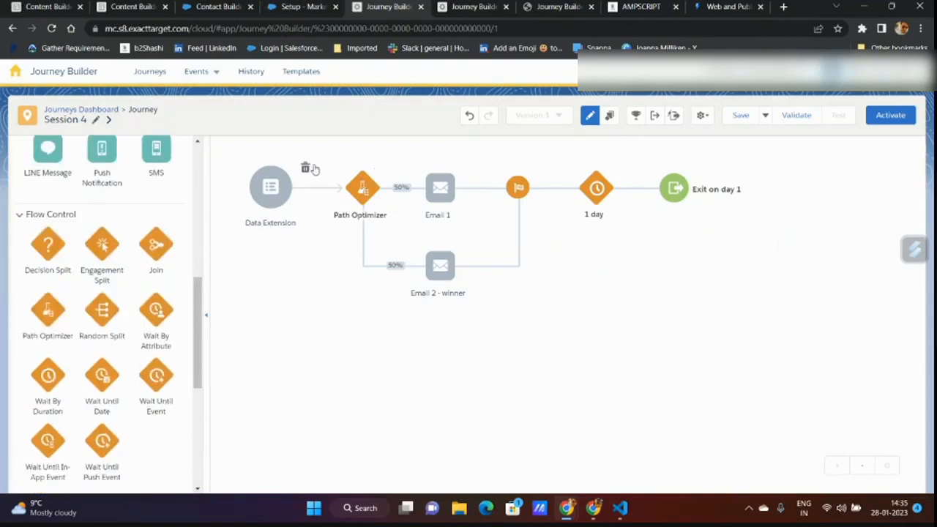
Review the Winner Evaluation, Split and Holdback sections in the Path Optimizer's summary, and close it
click(363, 189)
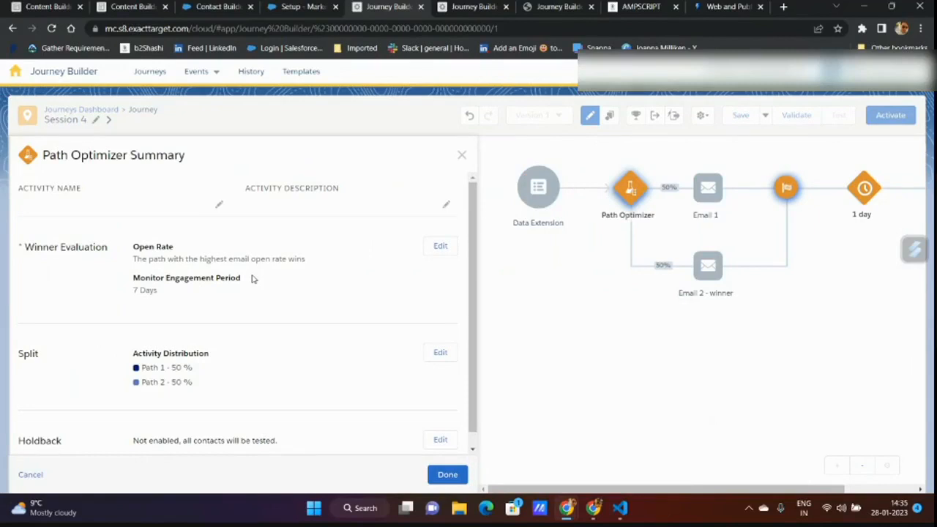
scroll(252, 279, down, 1)
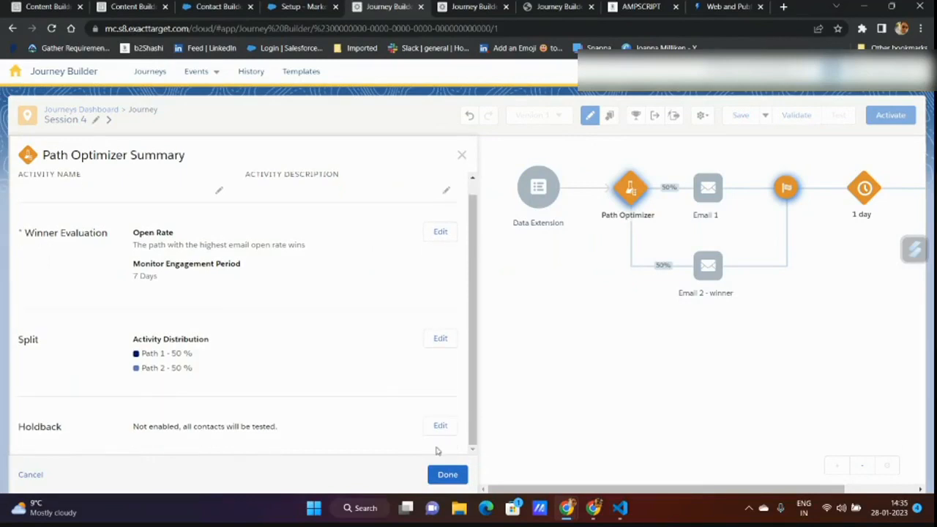
click(447, 475)
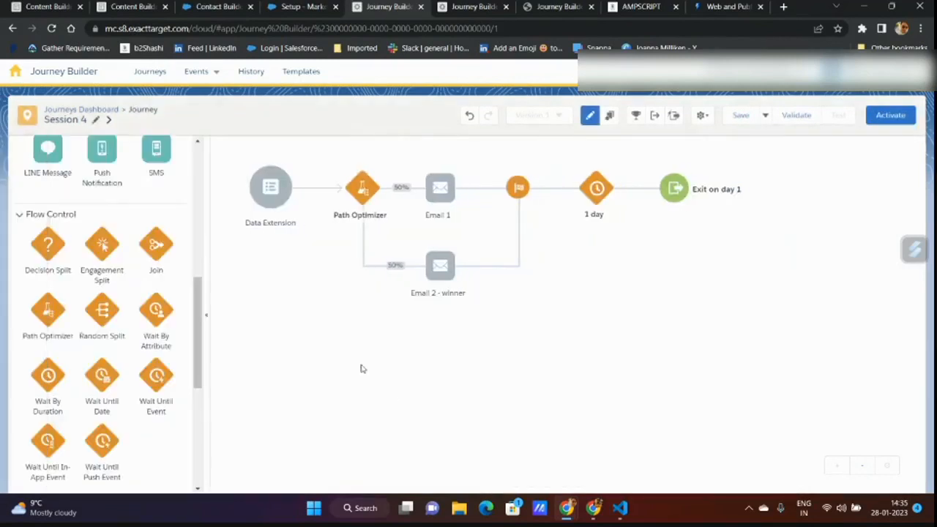
Examine the Path Optimizer's Holdback status and its Run-Once Schedule note, and close the configuration
click(364, 190)
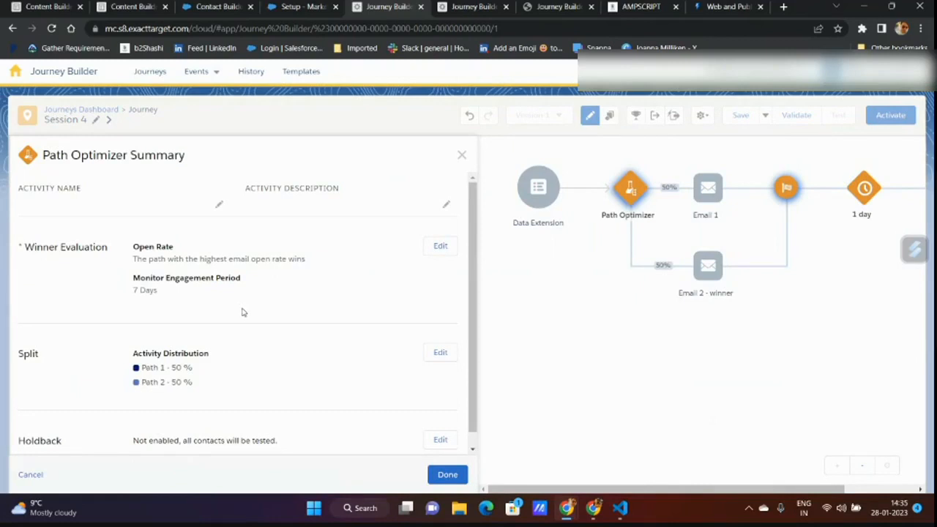
scroll(245, 316, down, 1)
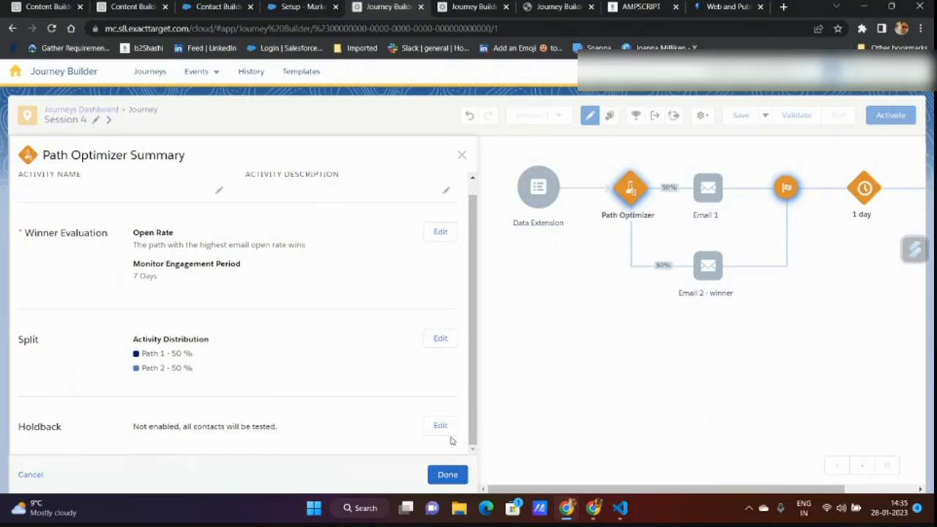
drag(134, 426, 468, 436)
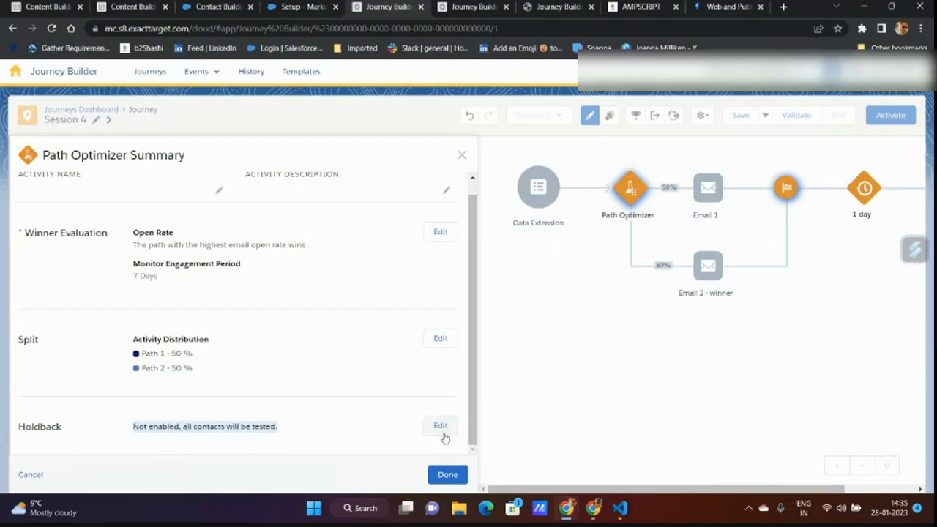
click(442, 430)
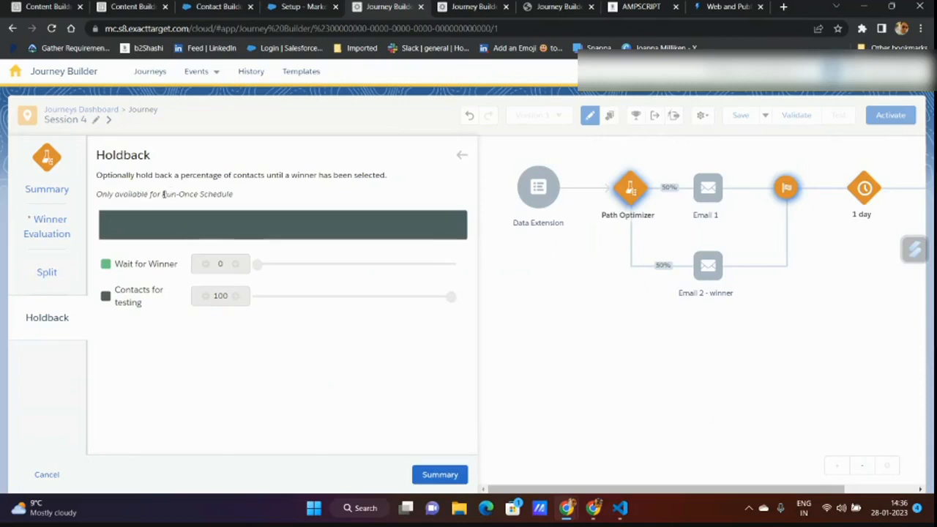
drag(162, 194, 255, 205)
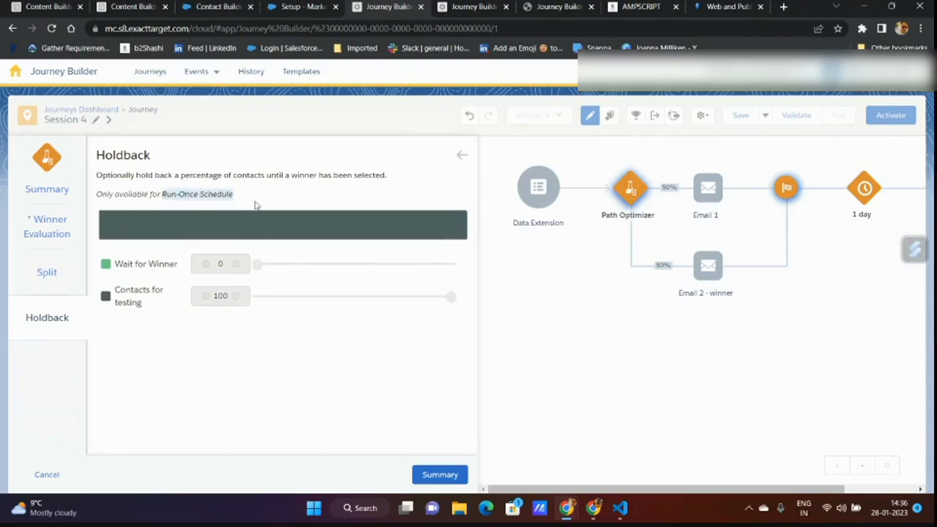
click(209, 205)
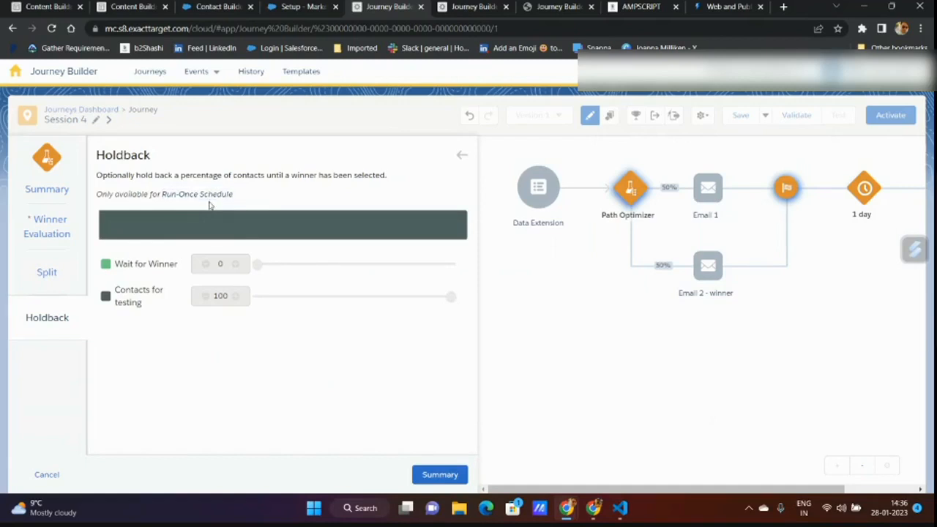
click(455, 478)
click(447, 474)
click(447, 475)
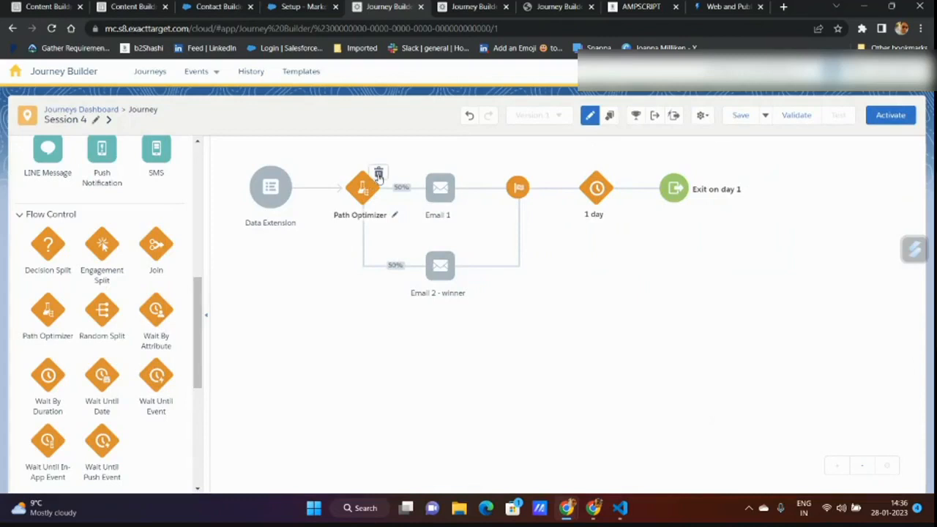
Replace the Path Optimizer and its branches with a Decision Split directly after the Data Extension entry source
click(378, 175)
click(476, 204)
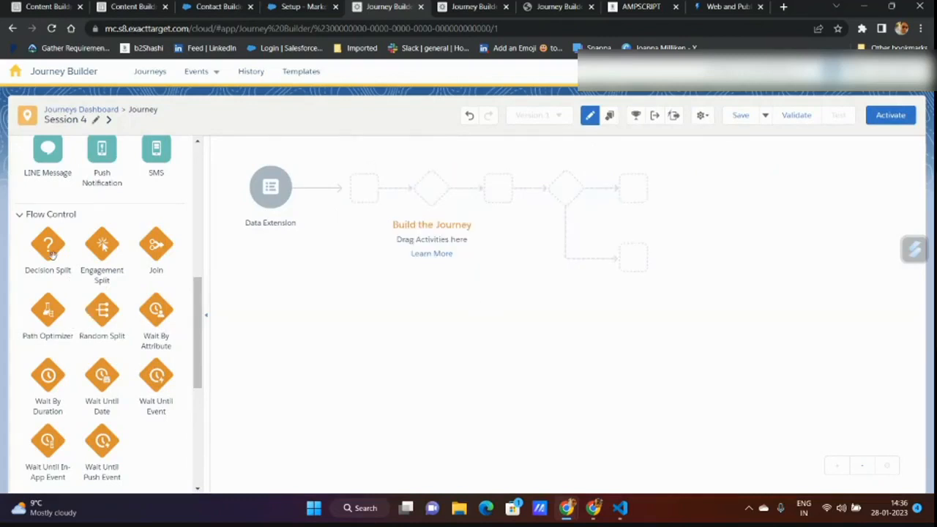
drag(50, 252, 322, 194)
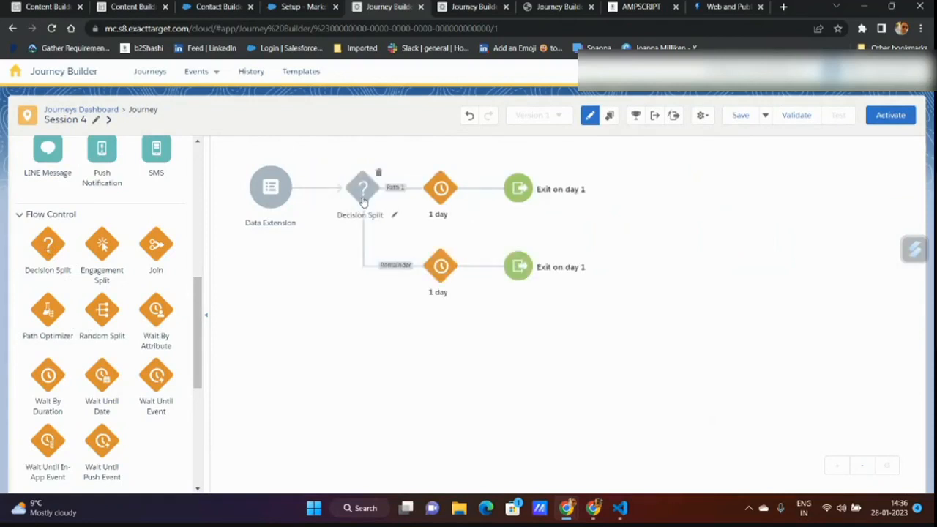
Add an Email activity to both Path 1 and the Remainder path of the Decision Split
scroll(92, 314, up, 3)
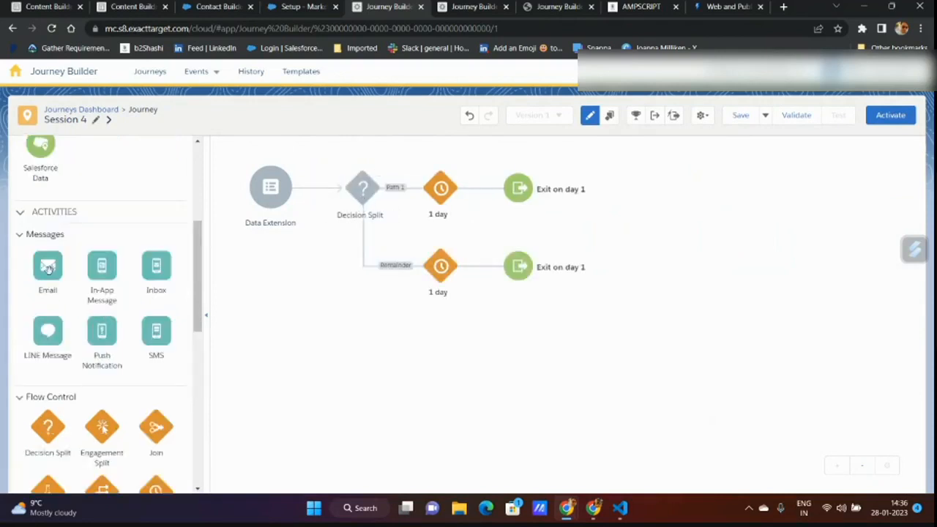
drag(50, 265, 408, 188)
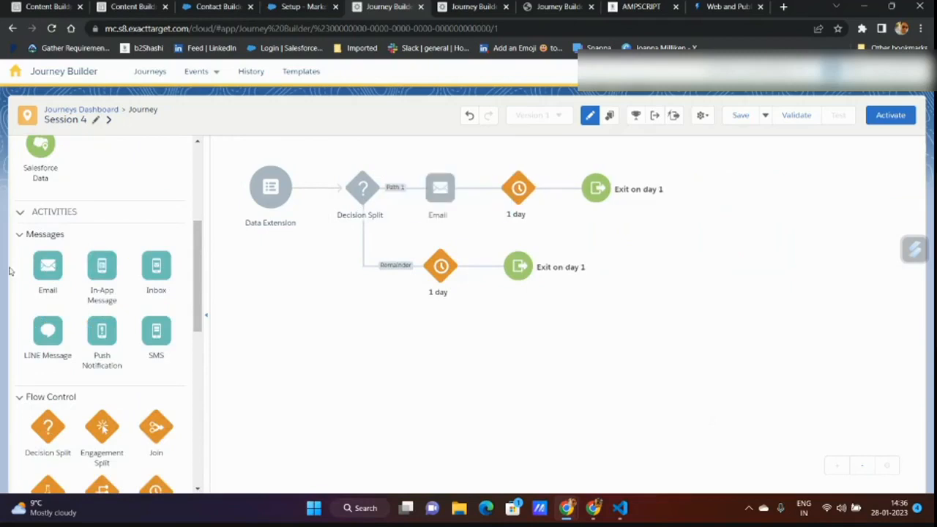
drag(46, 260, 418, 263)
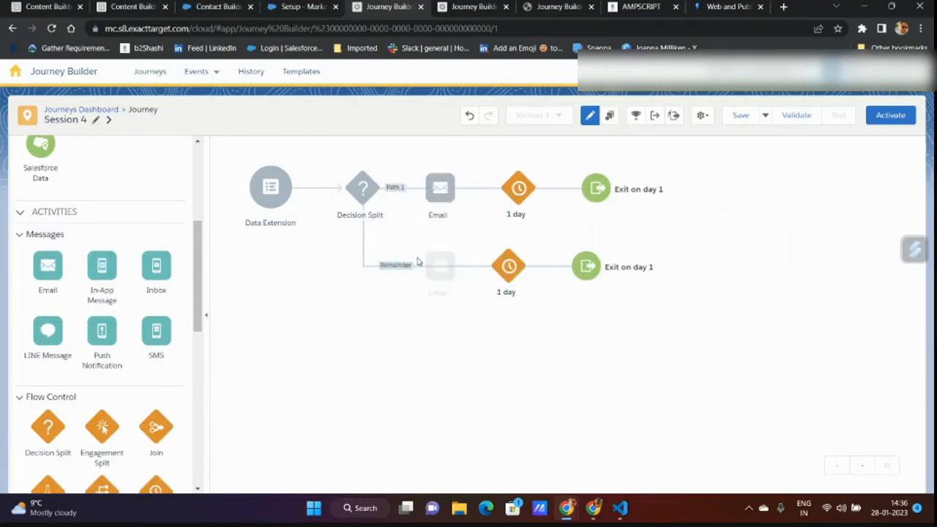
Switch to Content Builder, leave the APITriggerCodeSnippet, and start a new HTML content block in the Session 4 folder
click(51, 7)
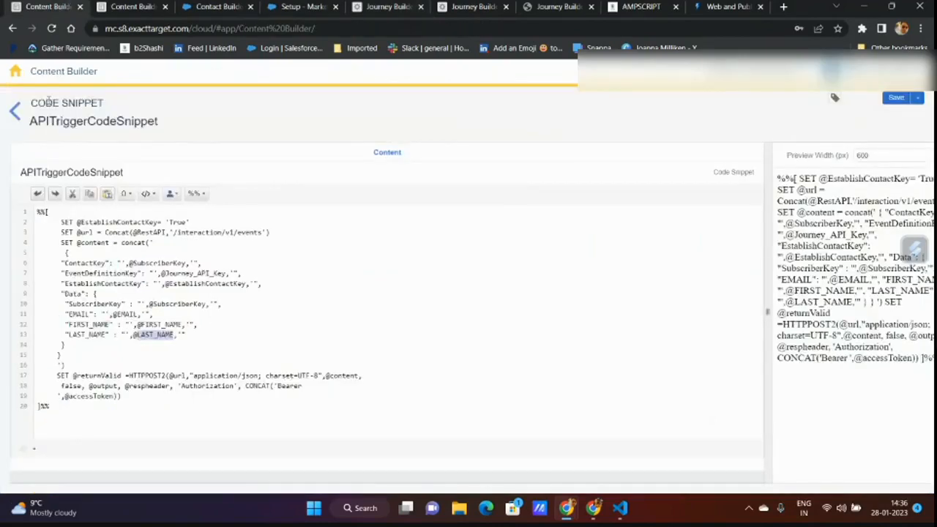
click(15, 111)
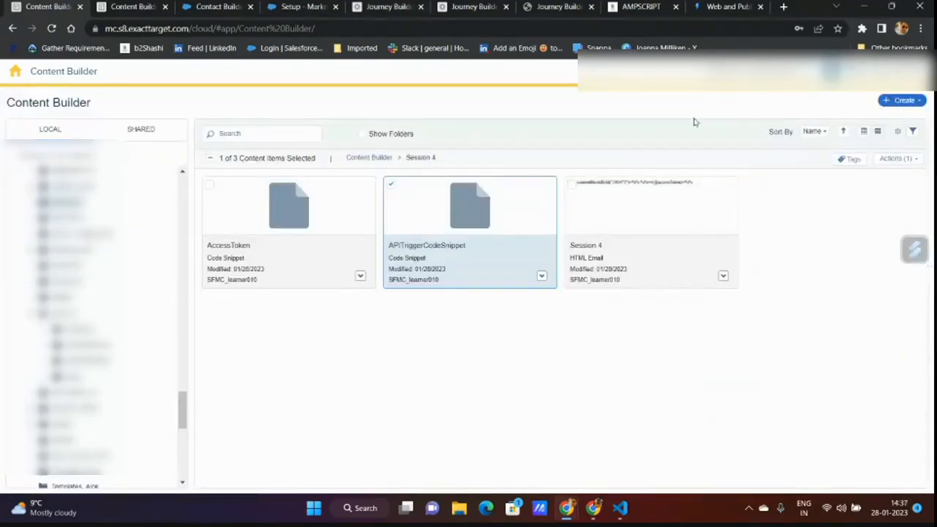
click(902, 100)
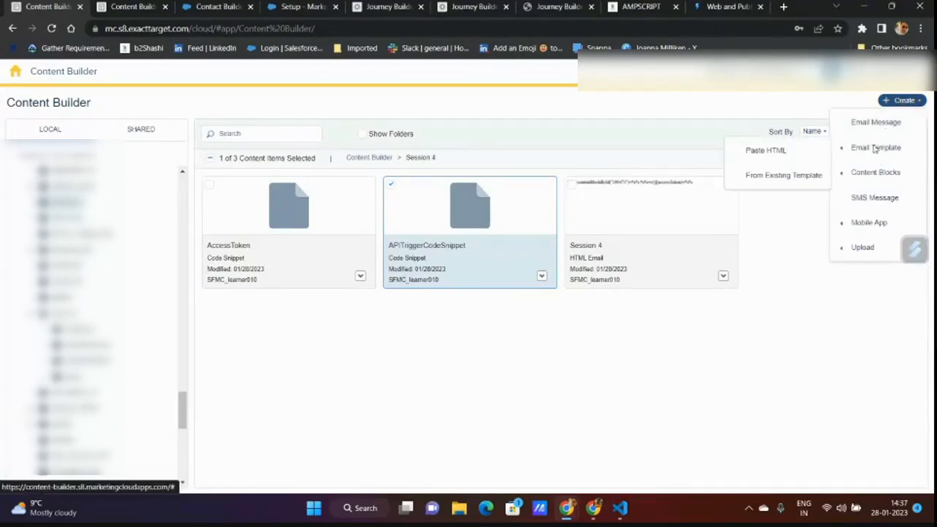
mouse_move(879, 176)
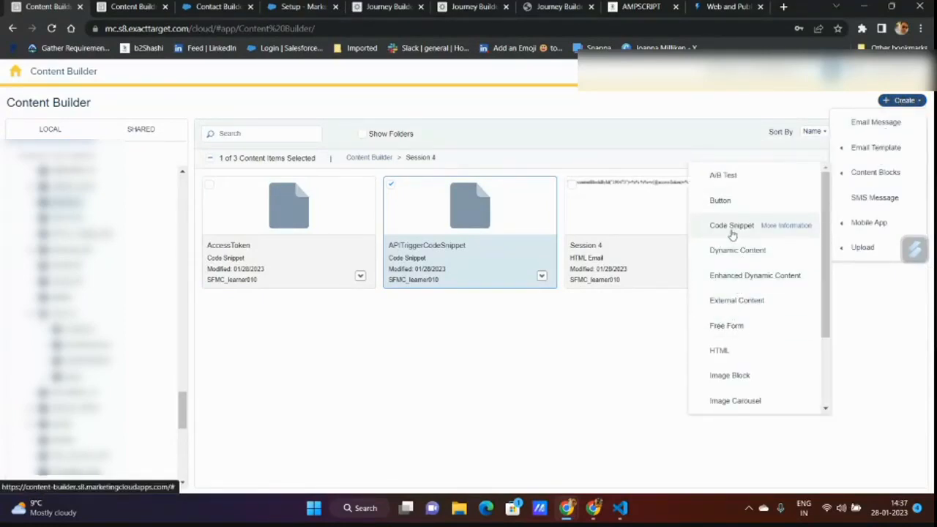
click(726, 353)
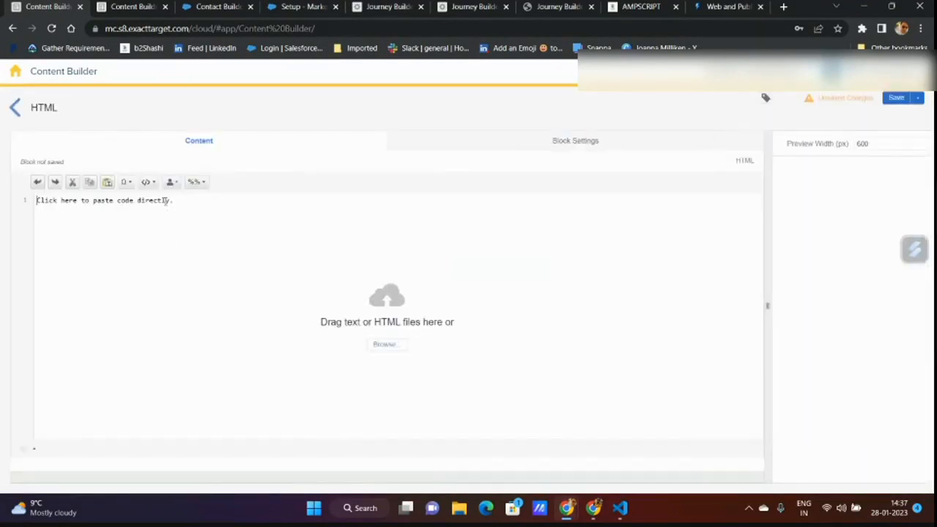
Enter "Email 1" as the HTML block's content and save the block under the name Email 1
click(165, 200)
text(Email 1)
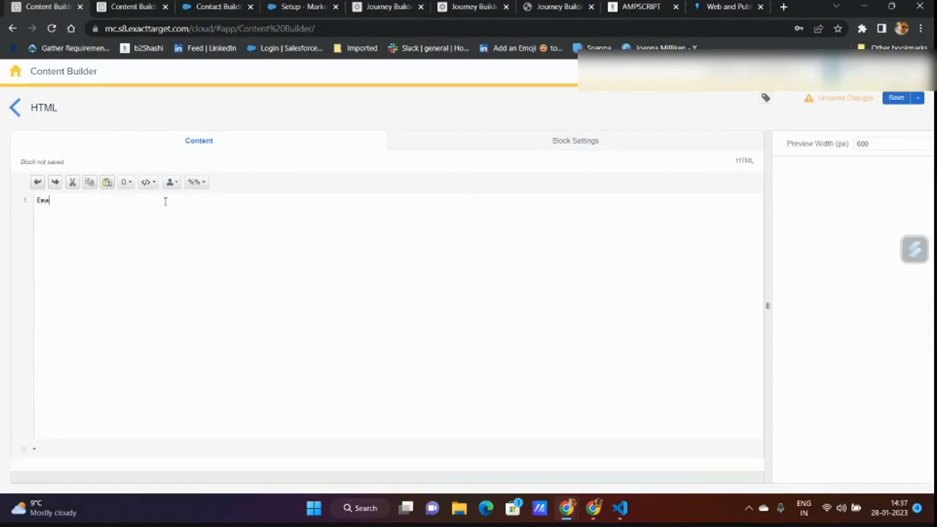
key(Return)
click(904, 101)
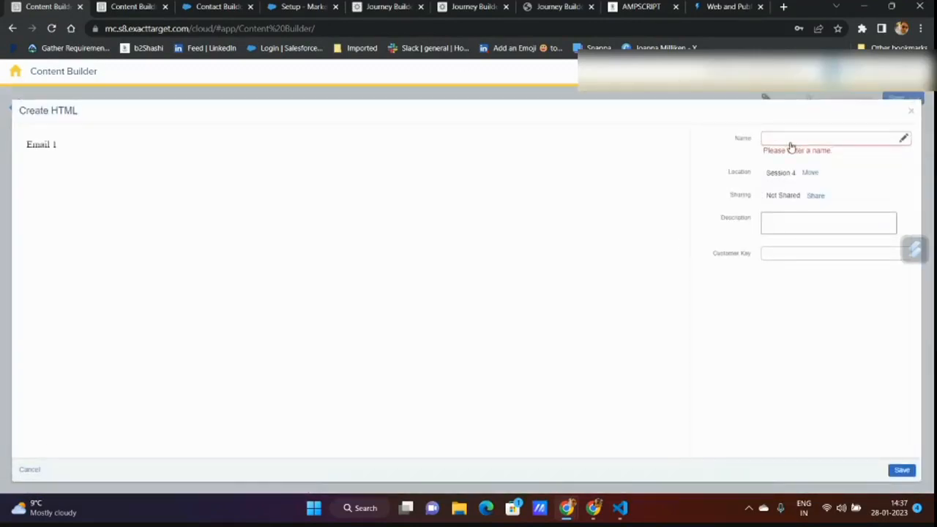
text(Email 1)
click(901, 470)
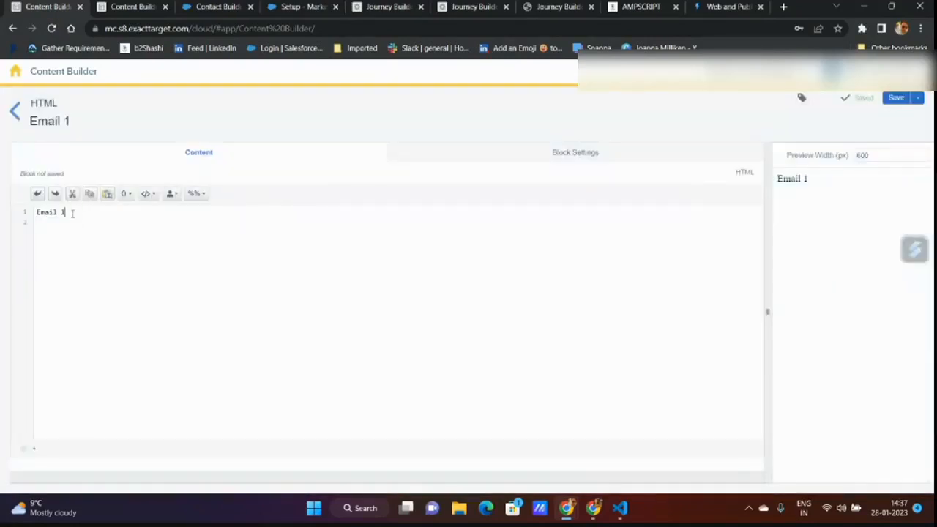
Replace the Email 1 block's content with a <p> paragraph containing "email 1" and save the block
drag(72, 213, 38, 210)
text(<html)
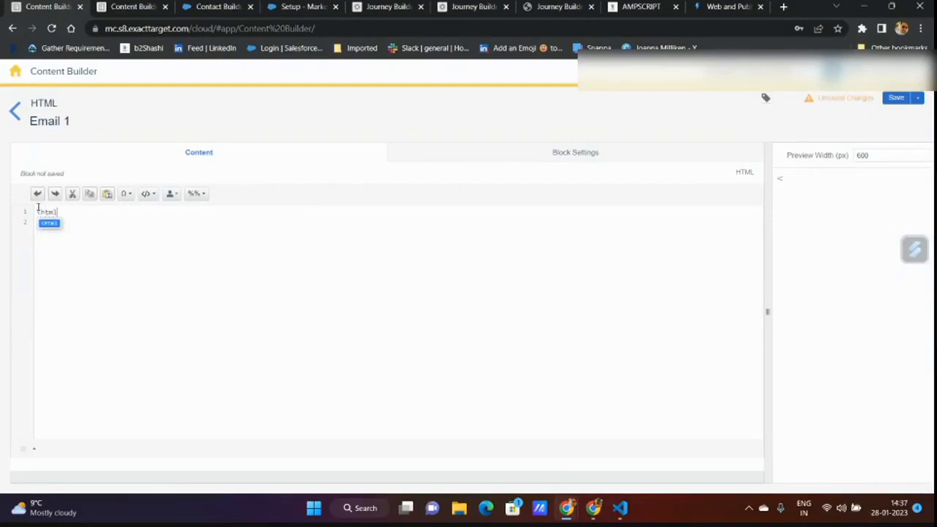
key(BackSpace)
key(BackSpace)
key(BackSpace)
key(BackSpace)
key(BackSpace)
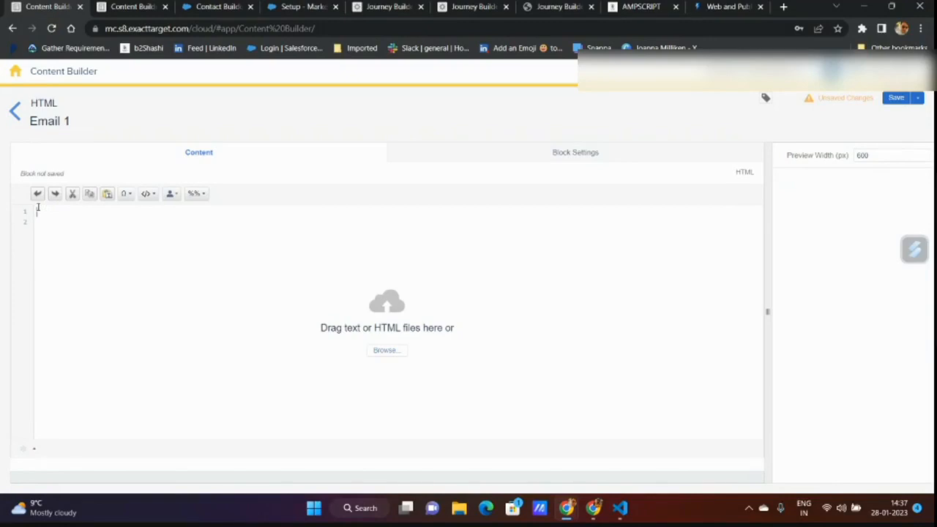
text(<p)
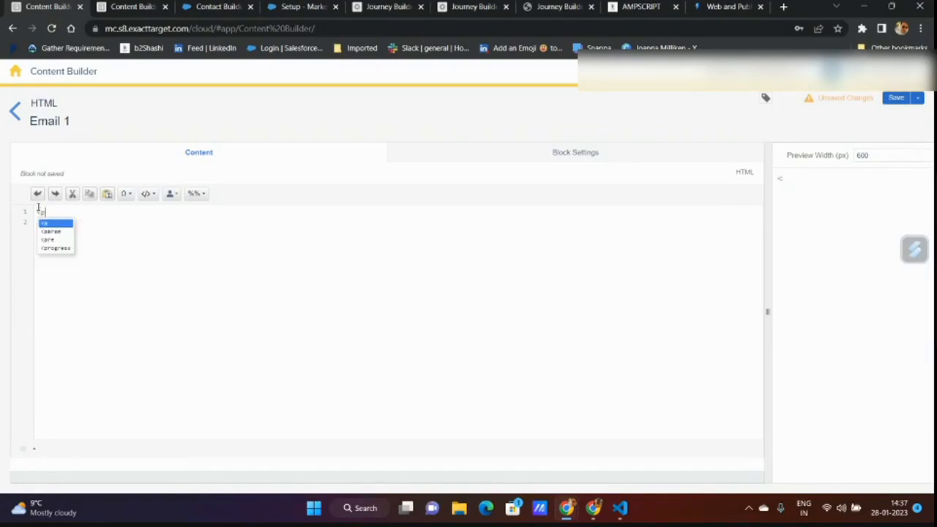
key(Return)
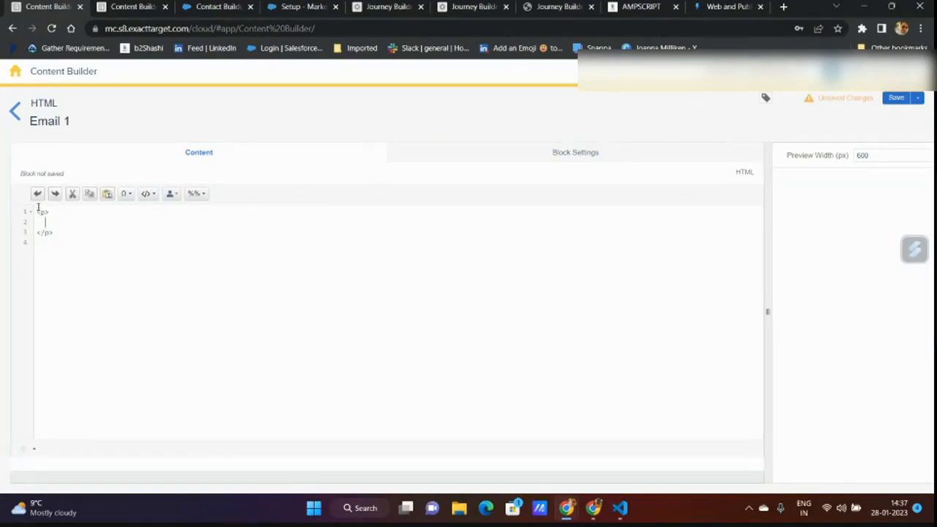
text(email 1)
click(895, 98)
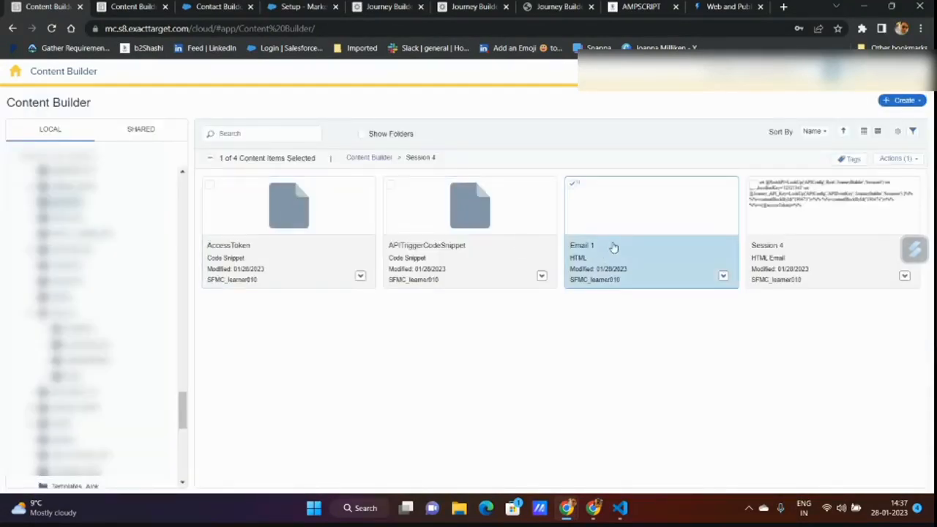
Start a new HTML content block in the Session 4 folder
click(895, 103)
mouse_move(884, 170)
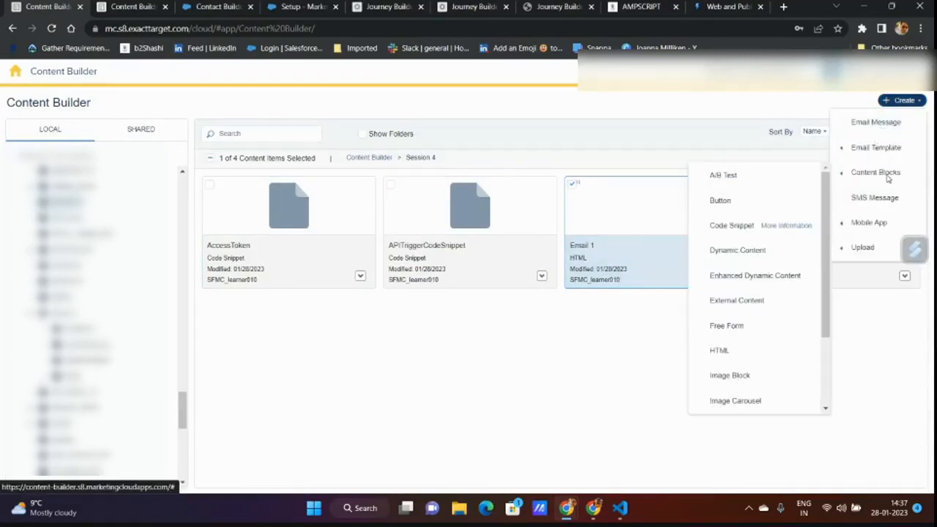
click(733, 347)
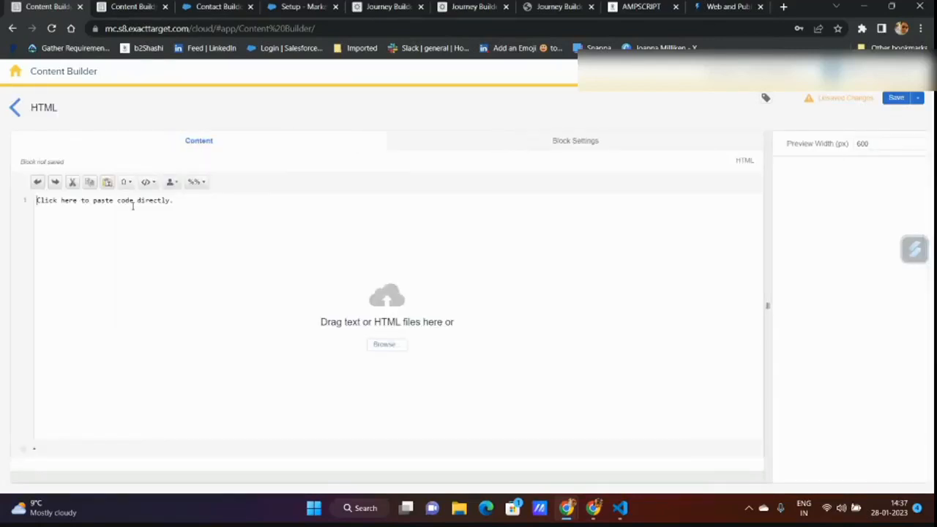
click(133, 206)
text(Exa)
click(87, 201)
text(Email )
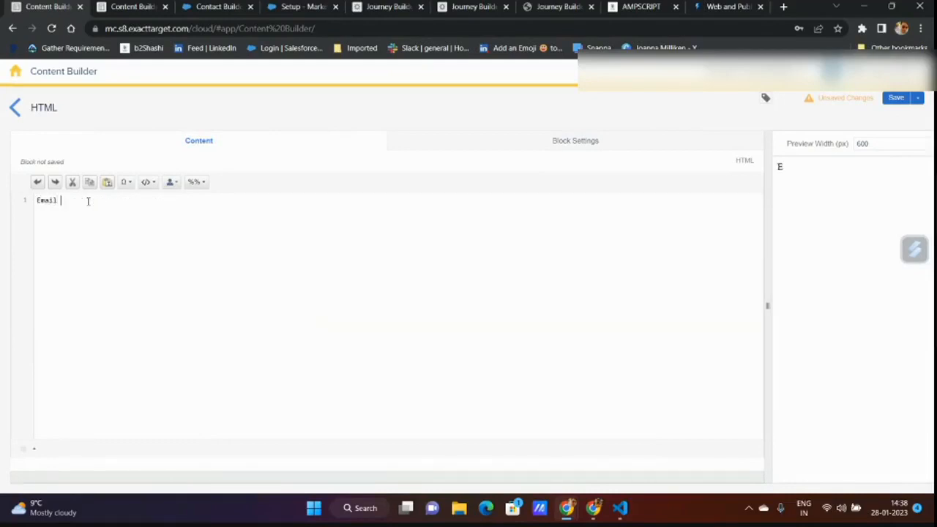
text((onent)
key(BackSpace)
key(BackSpace)
key(BackSpace)
key(BackSpace)
key(BackSpace)
key(BackSpace)
key(BackSpace)
key(BackSpace)
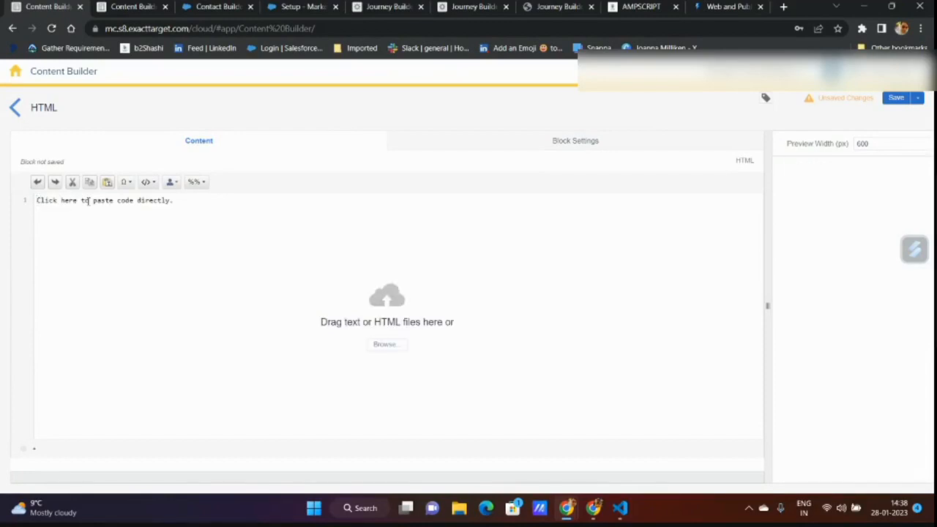
text(%%)
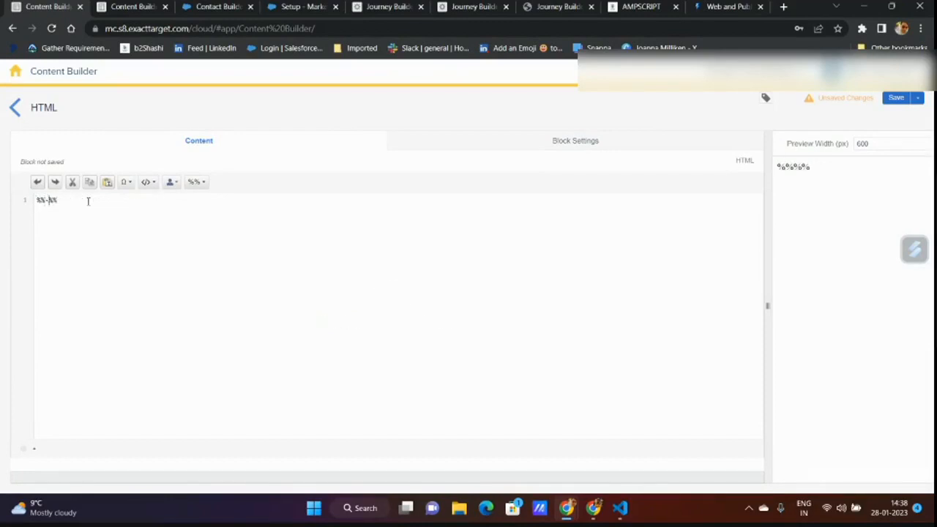
text([ContentBlockById()=)
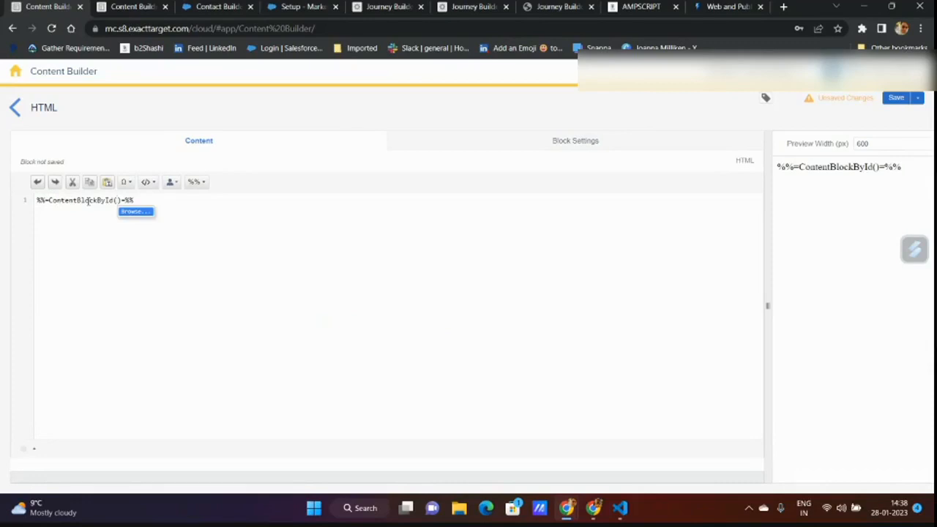
text(@)
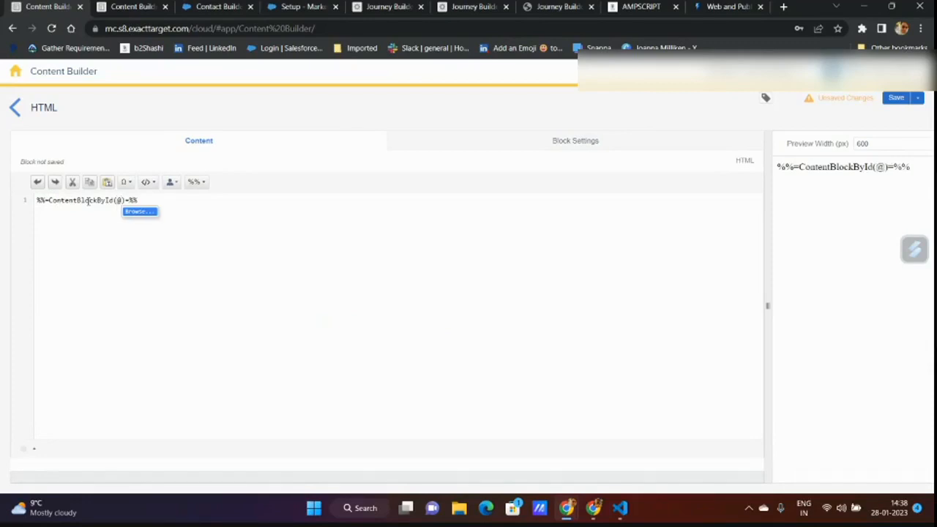
text(contentid)
click(896, 97)
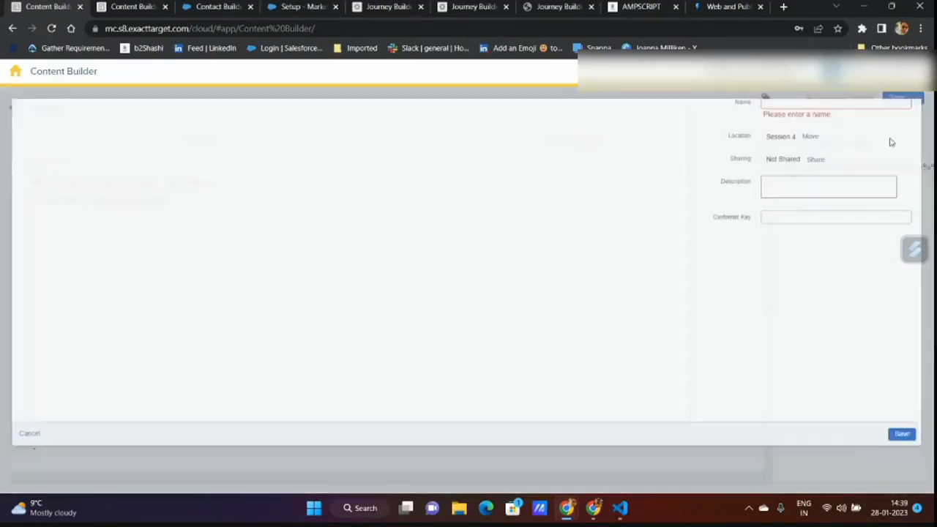
click(790, 139)
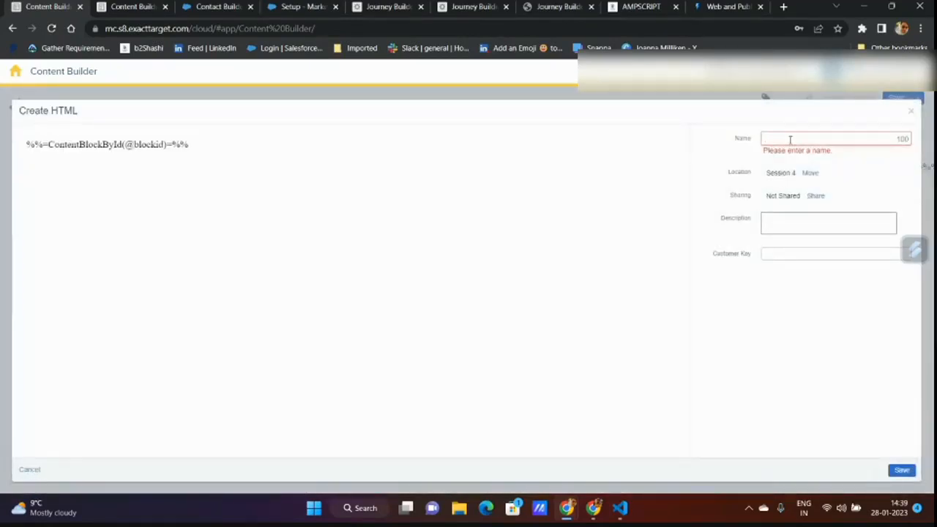
text(ABTEst)
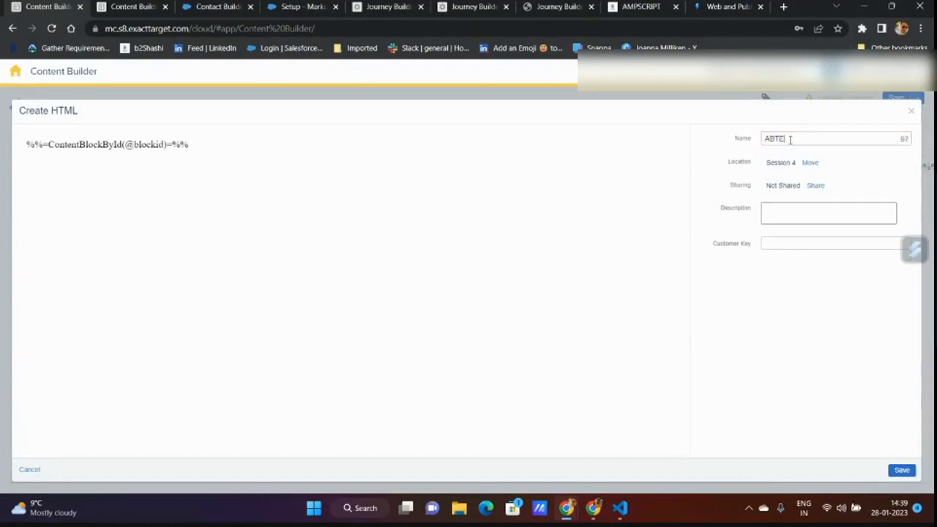
key(Return)
click(14, 111)
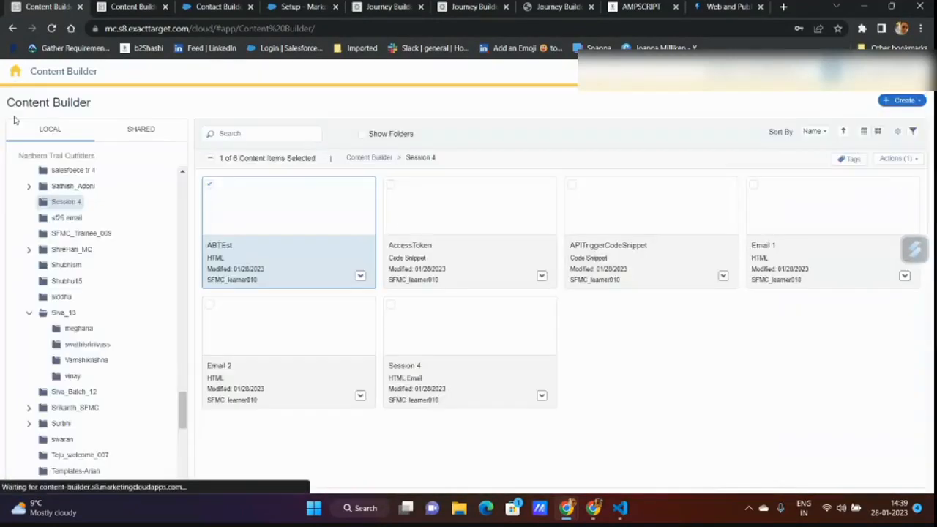
Switch to Journey Builder and open the Path 1 Email activity of the Session 4 journey
click(389, 8)
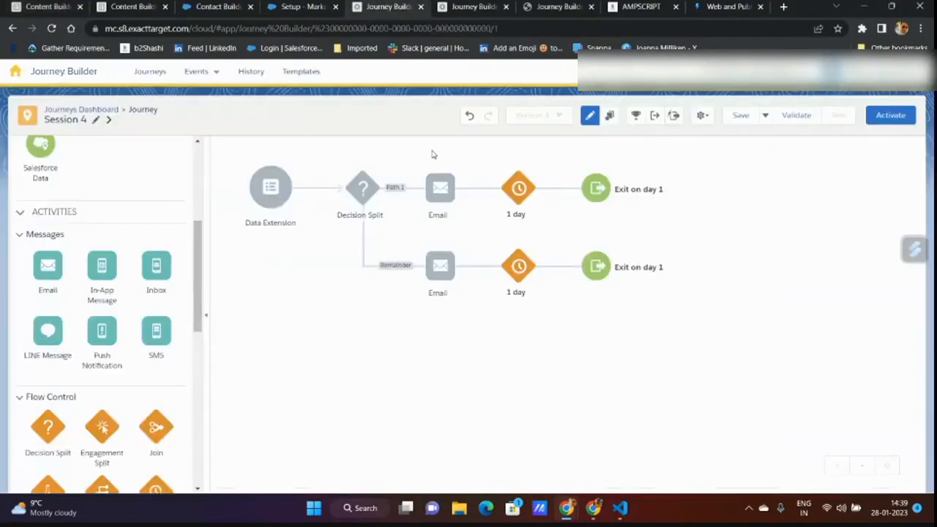
click(441, 193)
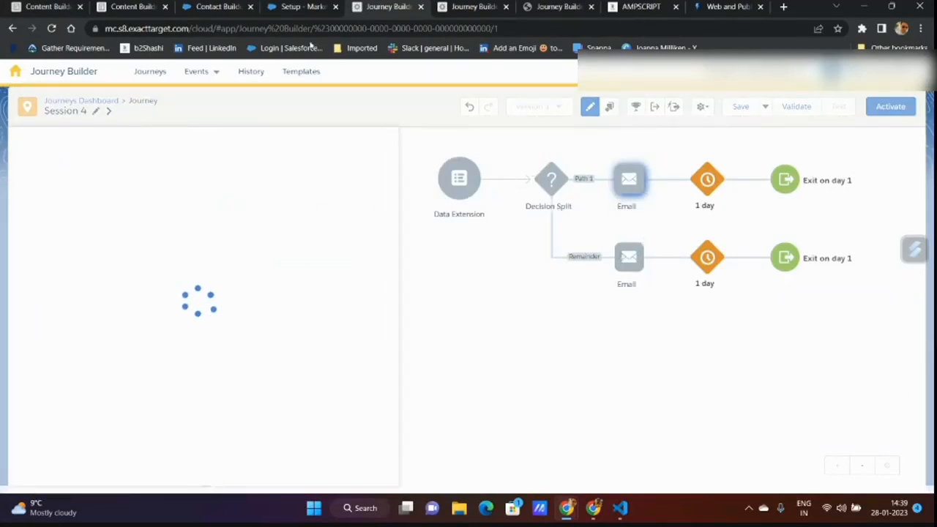
Review the ABTEst block in Content Builder, highlighting the blockid variable in its code
click(48, 8)
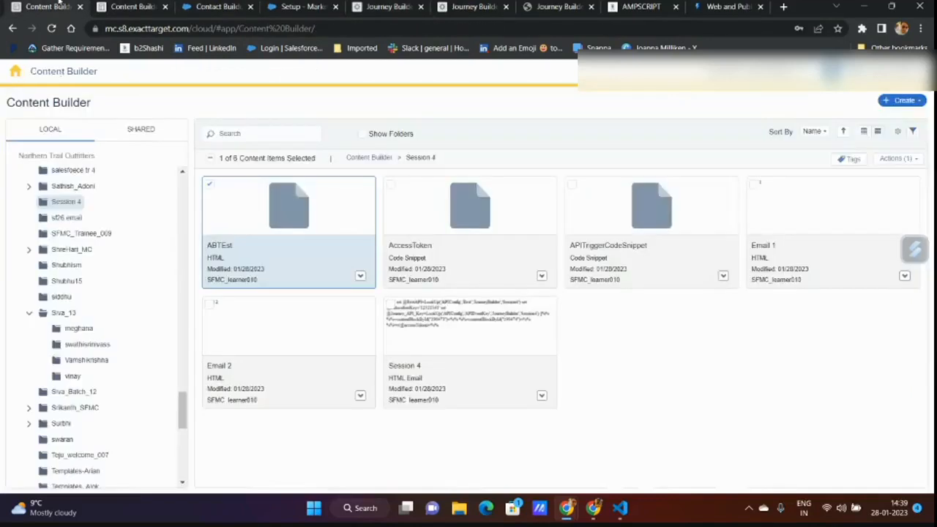
click(264, 218)
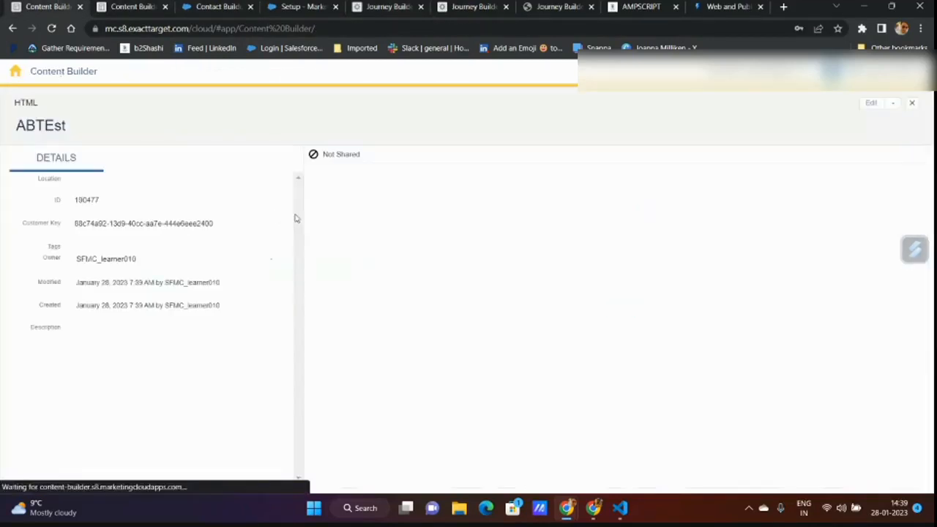
double_click(447, 186)
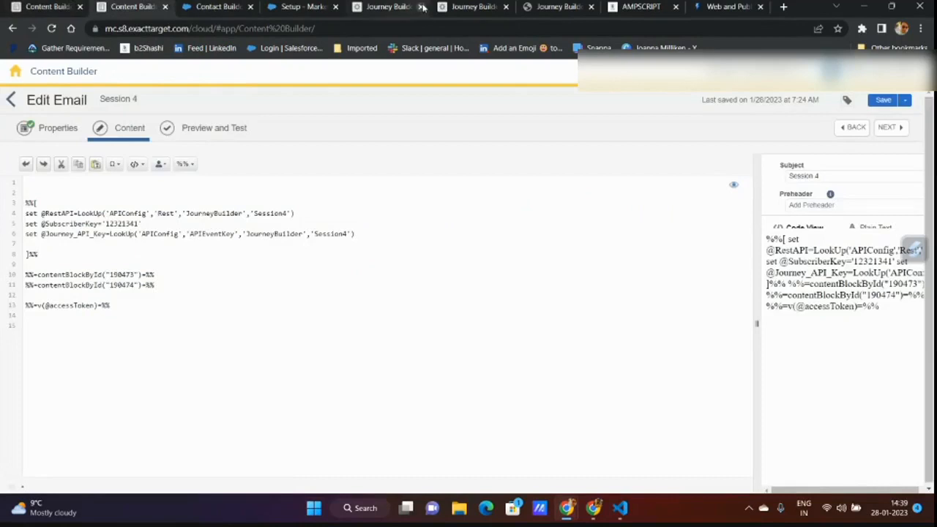
click(464, 9)
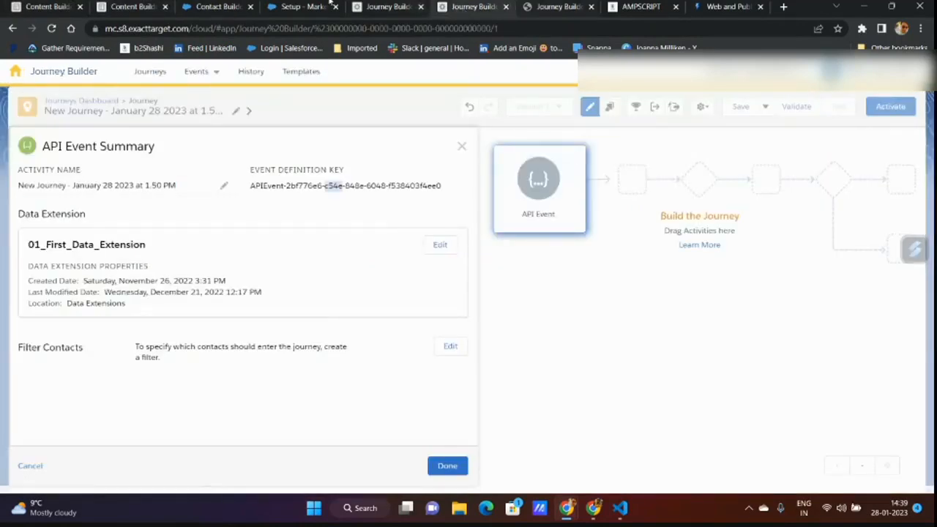
Create a new HTML message for the Path 1 Email activity in Journey Builder and try to name it Email 1
click(381, 7)
click(275, 386)
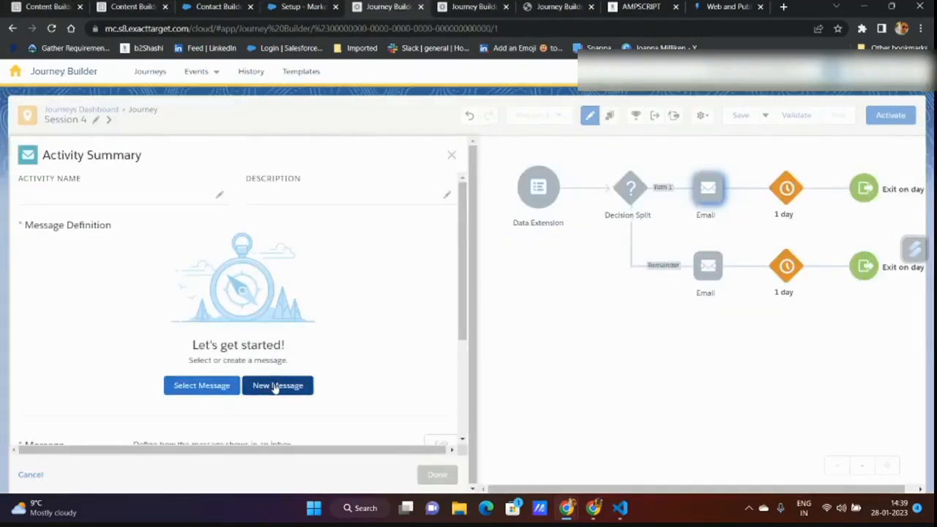
click(150, 205)
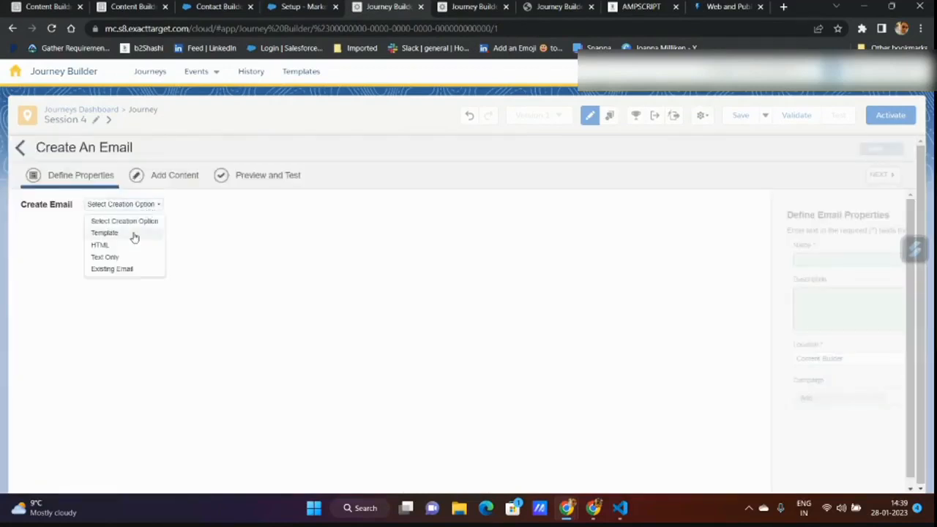
click(128, 253)
click(170, 260)
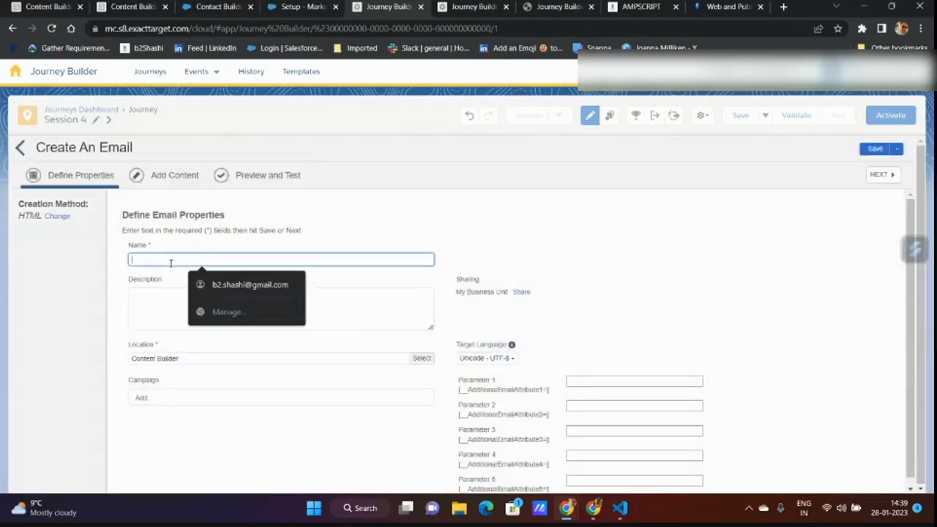
text(Email 1)
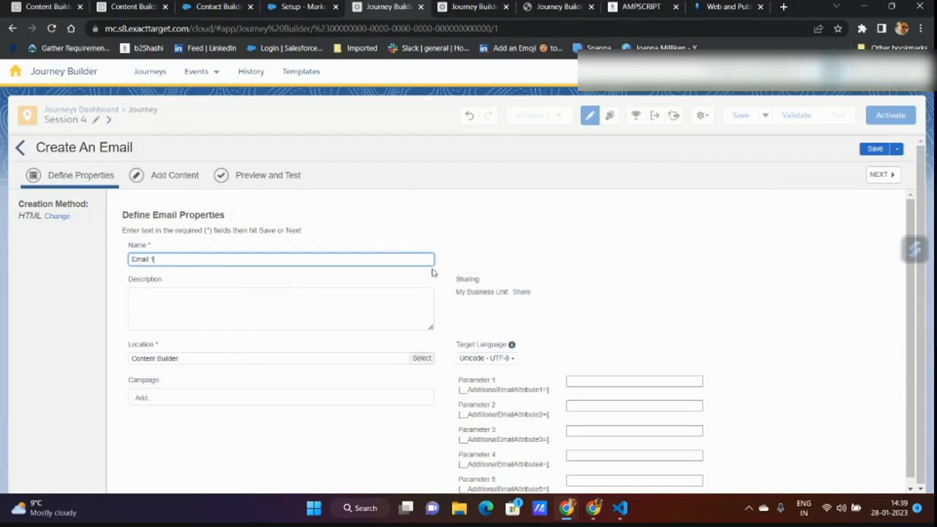
click(542, 286)
click(881, 178)
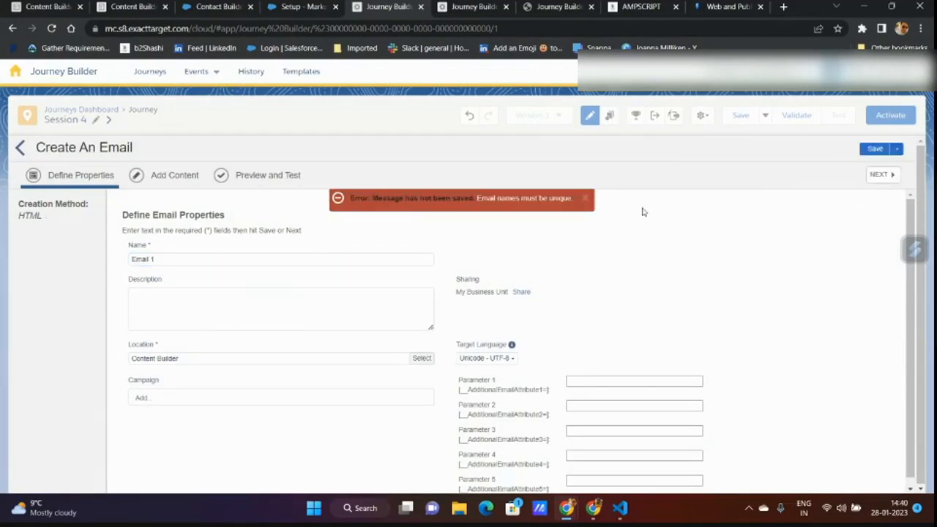
Change the email's name to Email session 4 and continue to its content
click(164, 258)
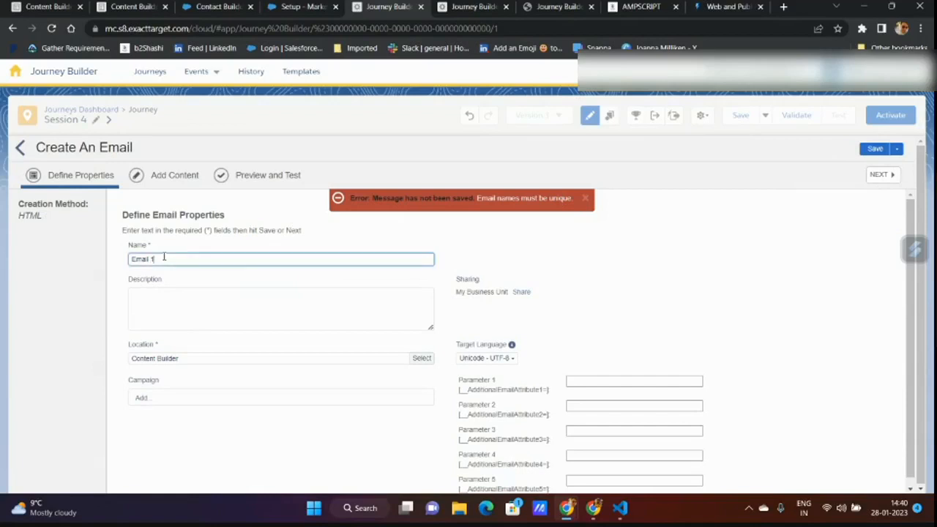
key(BackSpace)
text(session 4)
click(882, 174)
click(33, 8)
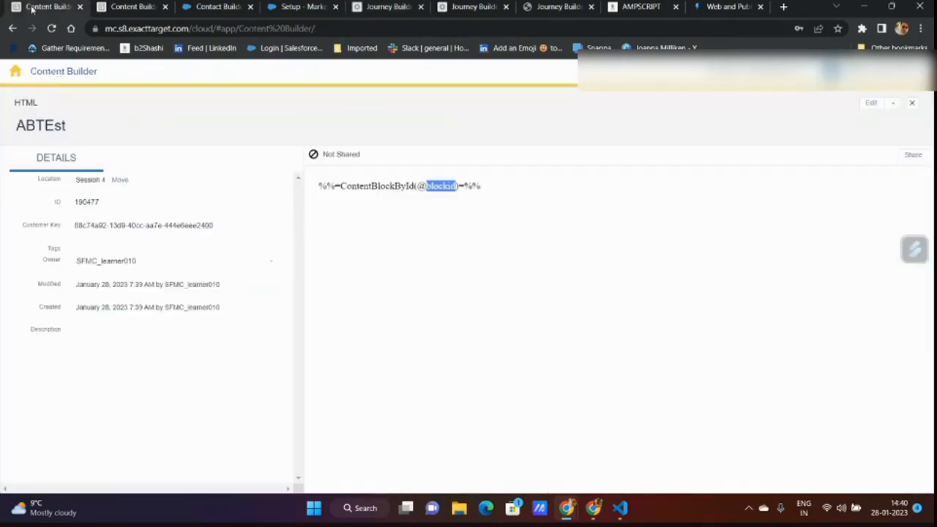
click(391, 183)
drag(320, 185, 500, 192)
key(ctrl+c)
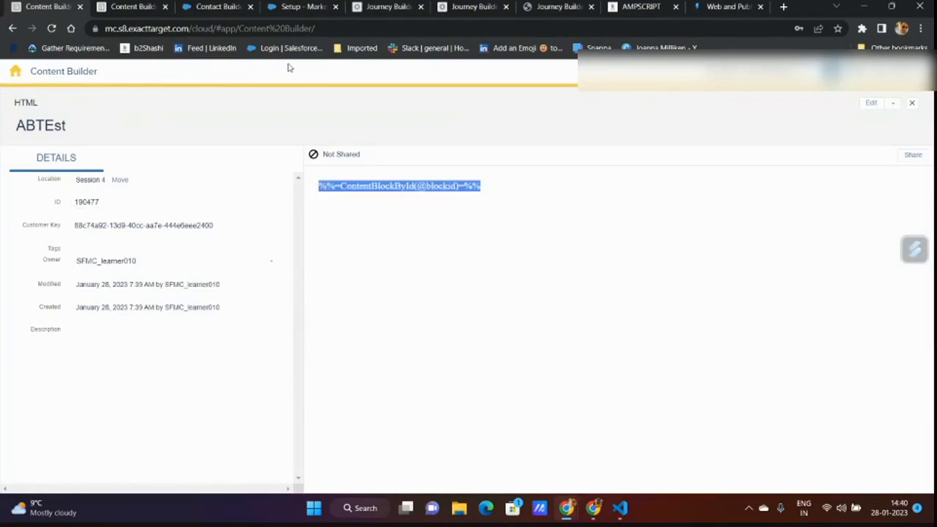
click(477, 7)
click(401, 7)
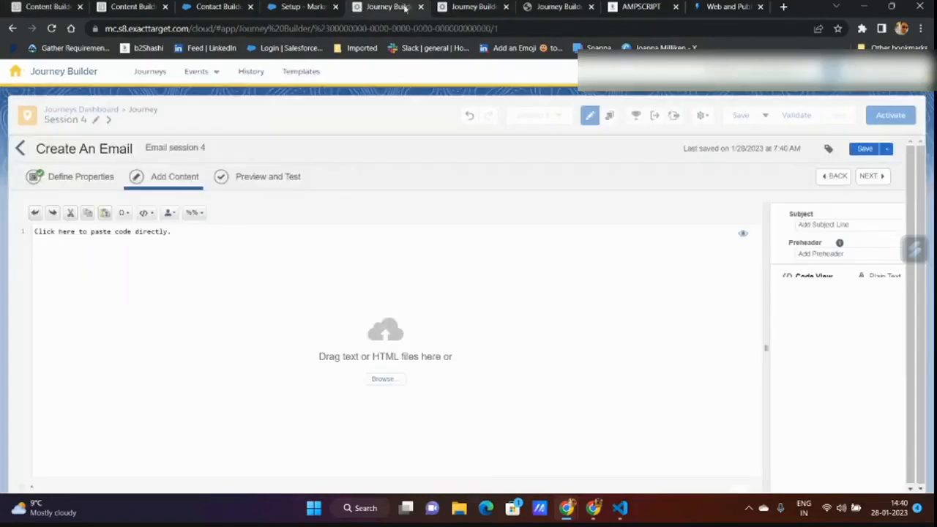
click(135, 227)
key(ctrl+v)
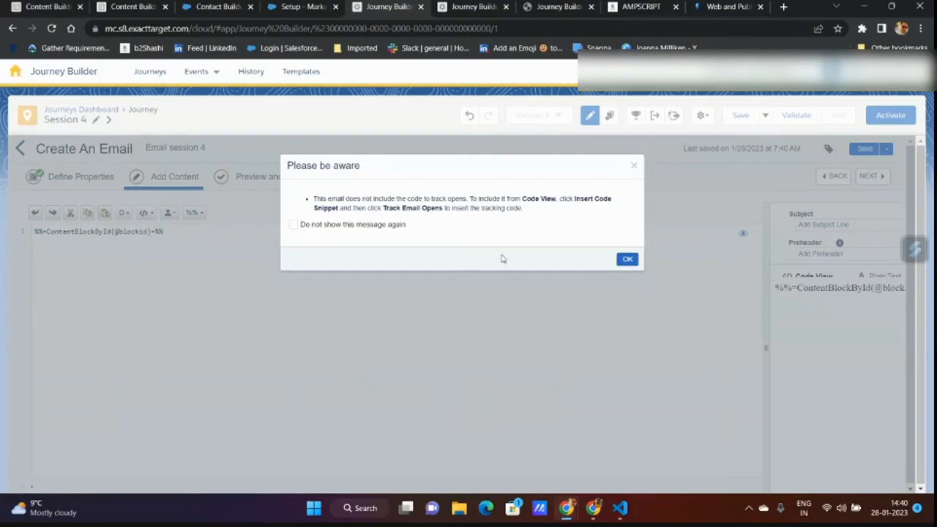
click(628, 259)
click(34, 232)
key(Return)
key(Return)
click(46, 238)
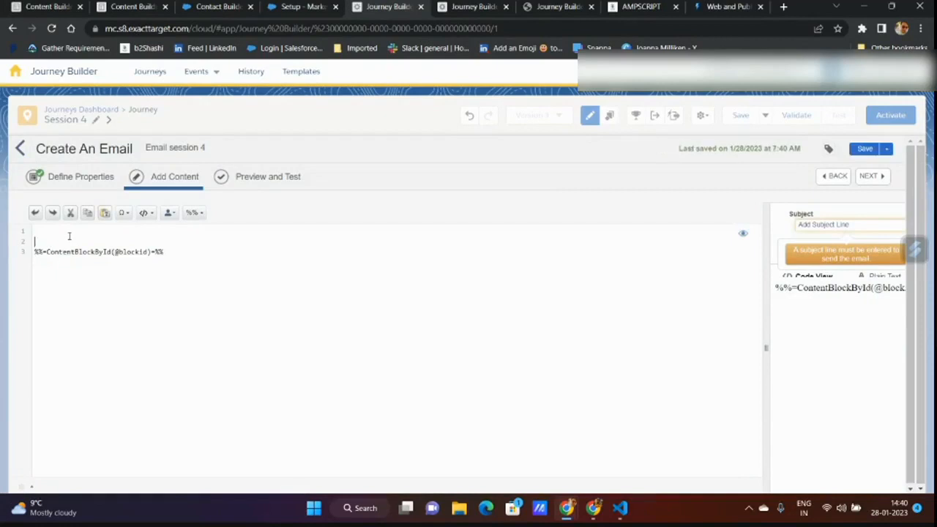
text(%%[  ]%%)
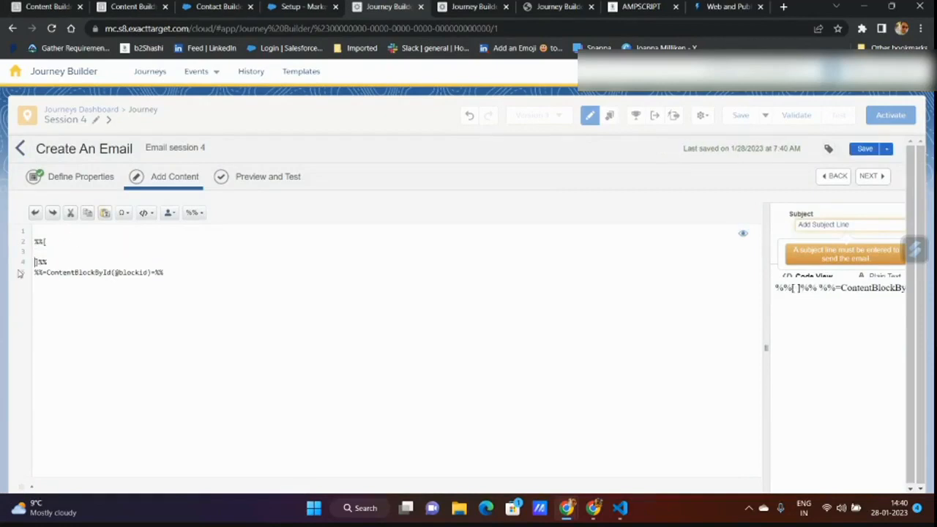
double_click(114, 271)
key(ctrl+c)
click(44, 251)
text(set)
key(ctrl+v)
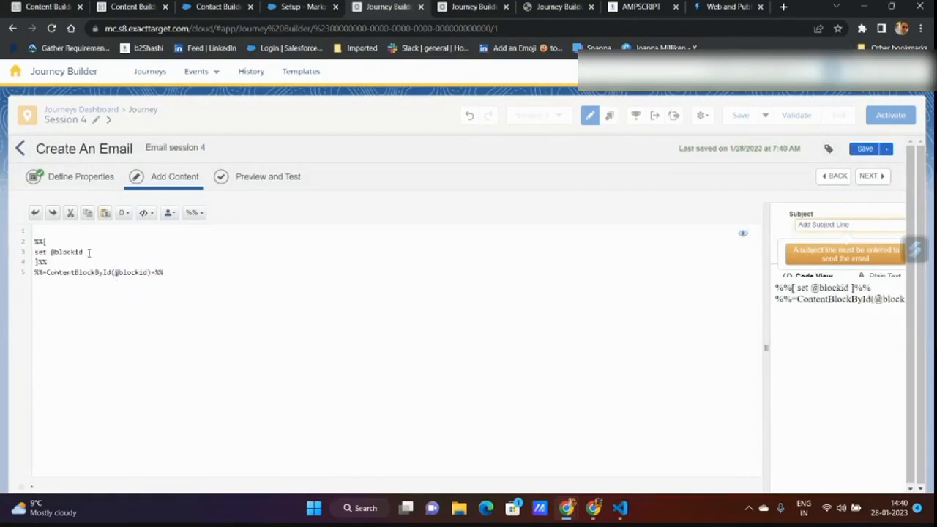
text(=)
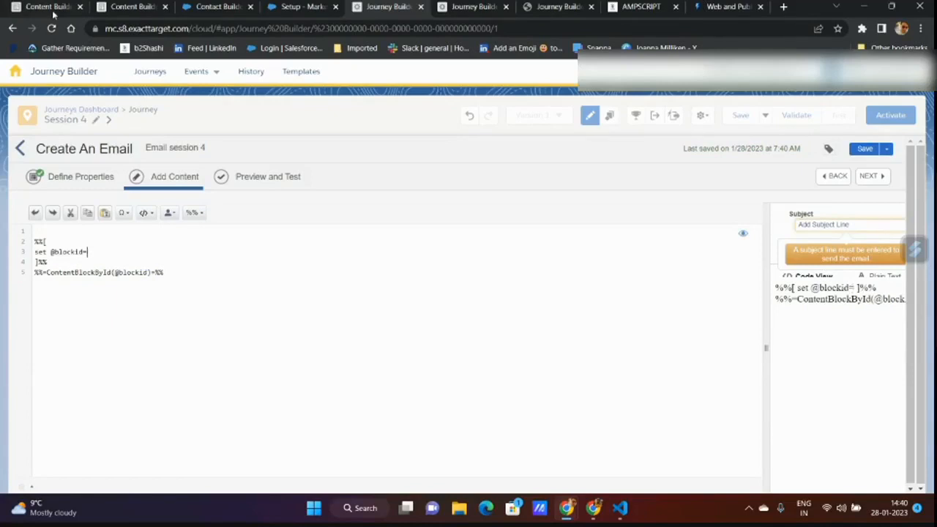
key(ctrl+1)
click(912, 102)
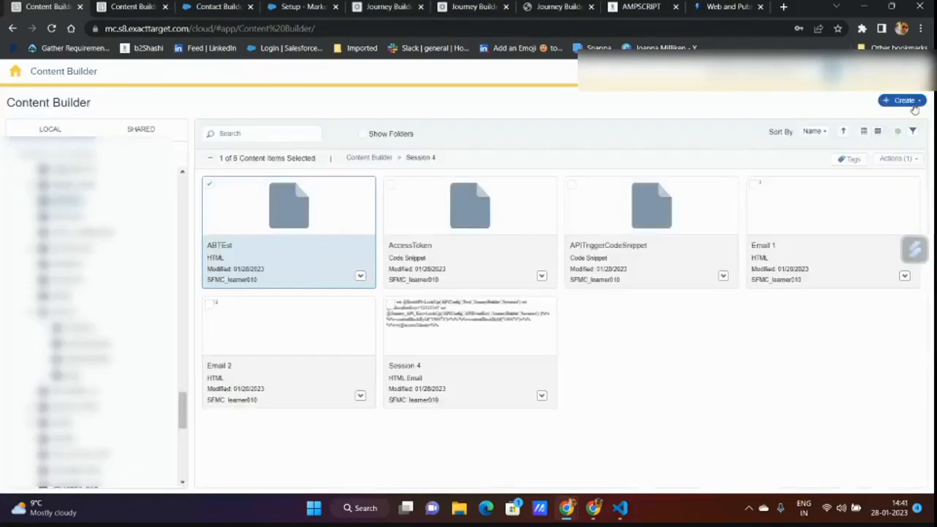
click(828, 219)
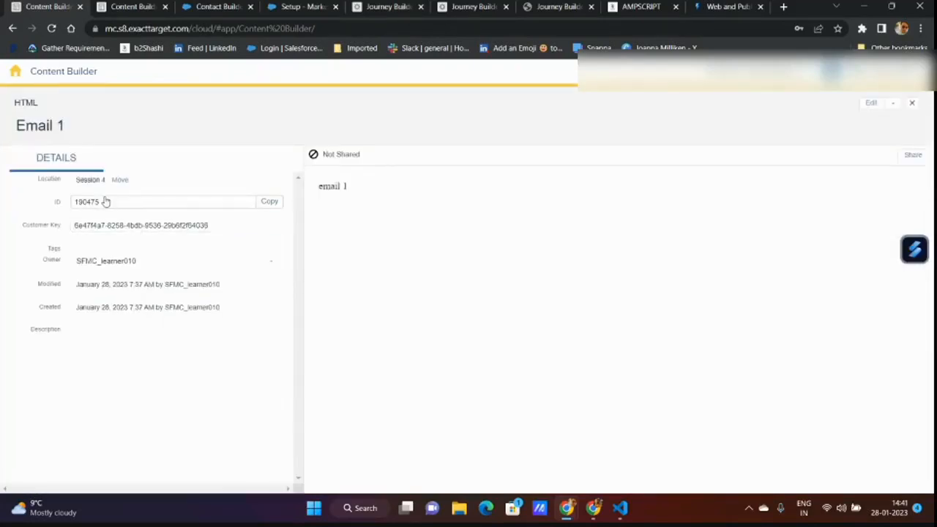
click(270, 202)
click(388, 7)
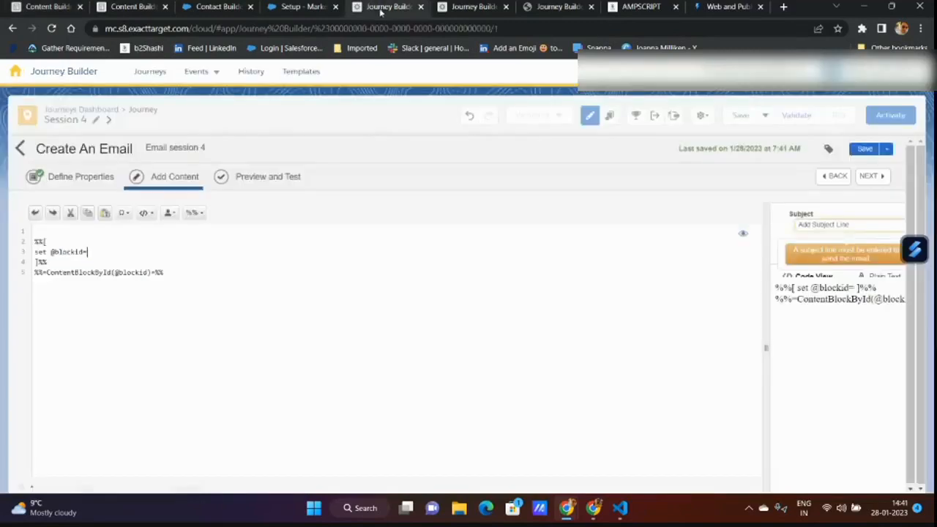
text(")
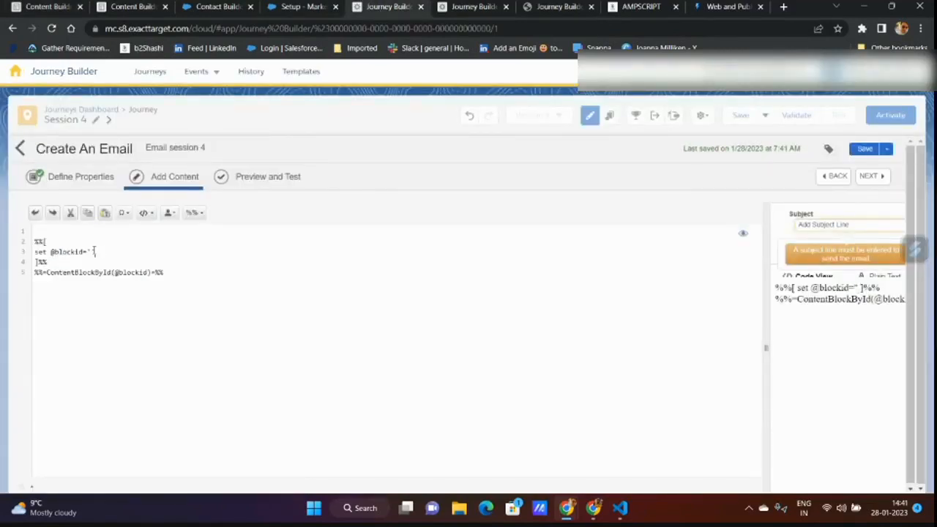
key(ctrl+v)
Set the email's subject to Session 4 and save the message
click(821, 224)
text(Session 4)
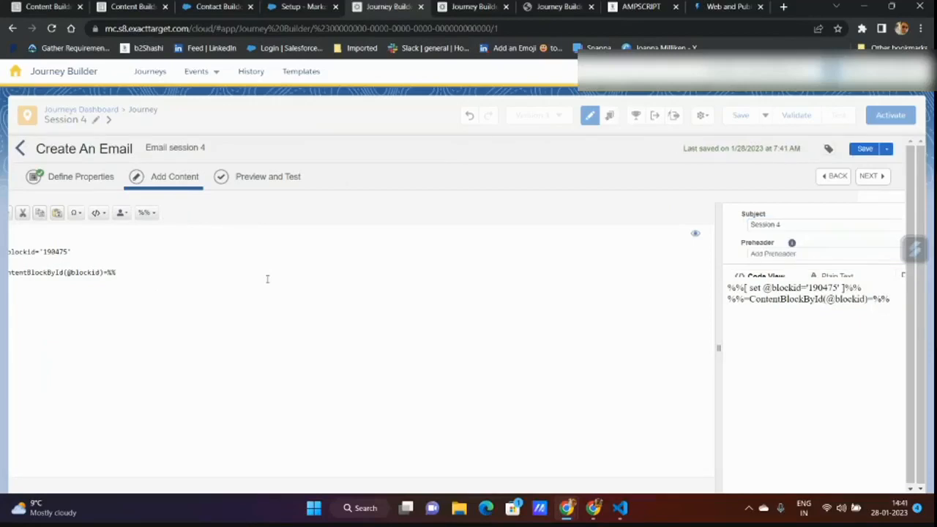
key(ctrl+s)
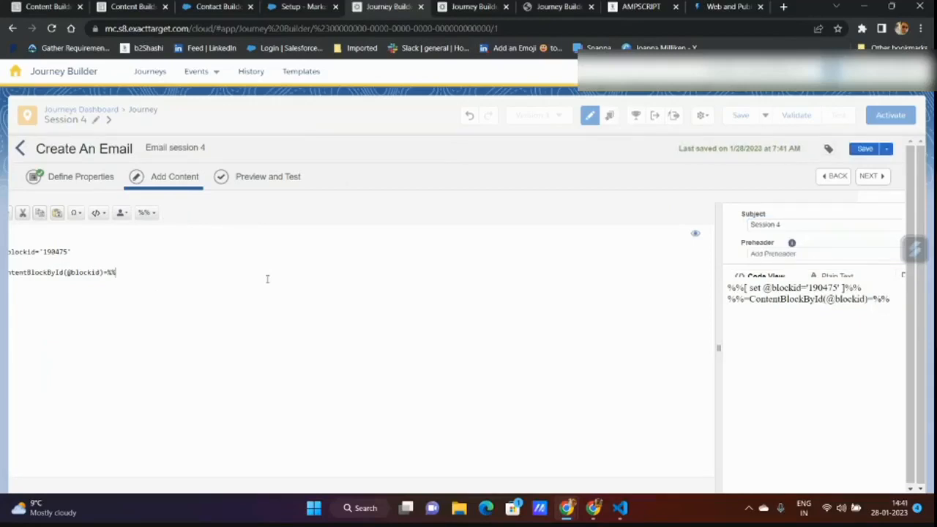
Preview the rendered email, and save it to complete the Path 1 Email activity
click(268, 176)
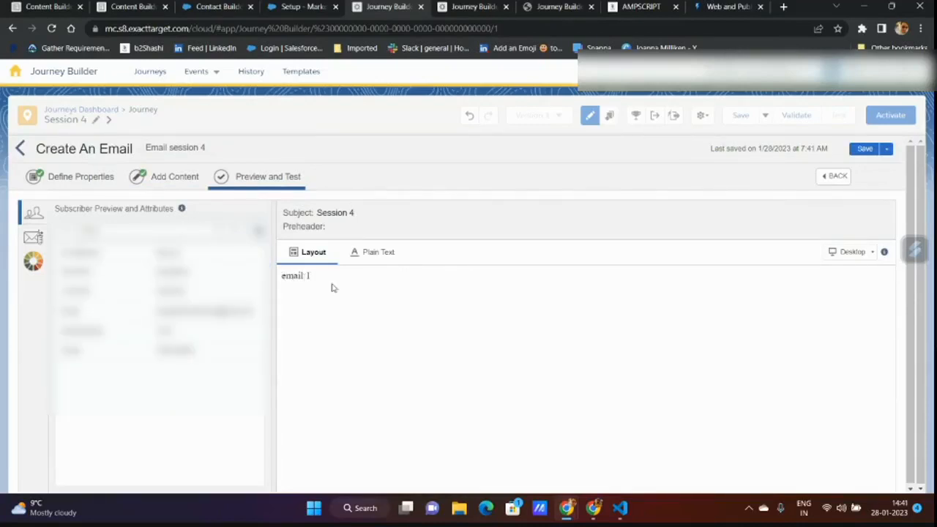
click(864, 149)
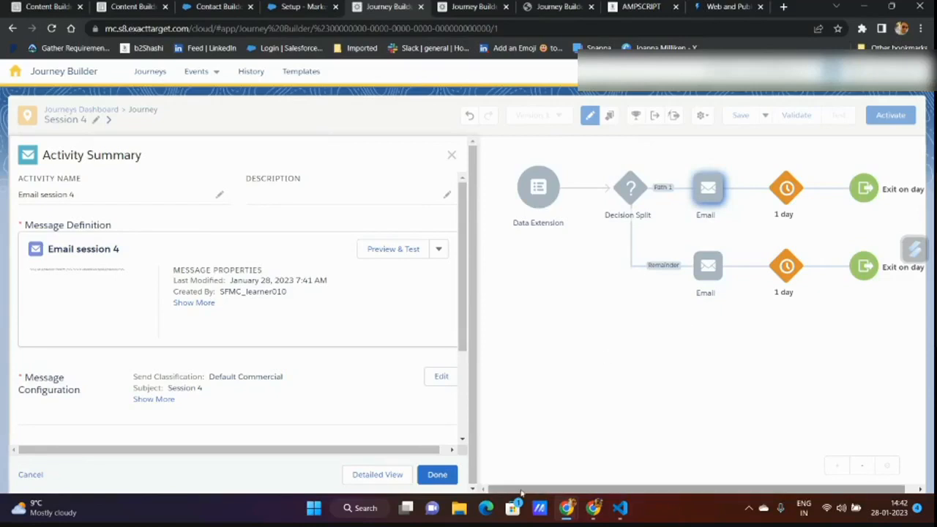
click(437, 474)
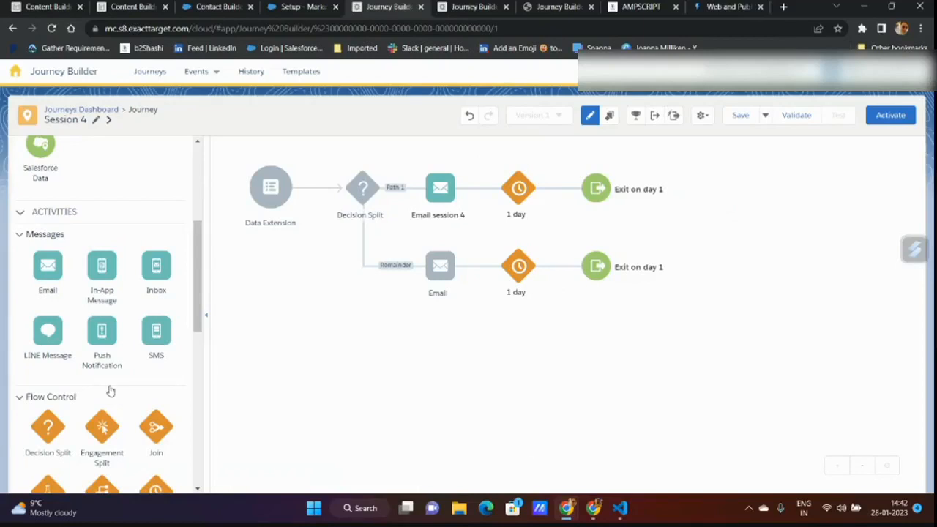
Switch to the Consulting proposal in Google Slides, review question 3 on configuring a trigger send, and return to the Session 4 journey
scroll(102, 314, down, 3)
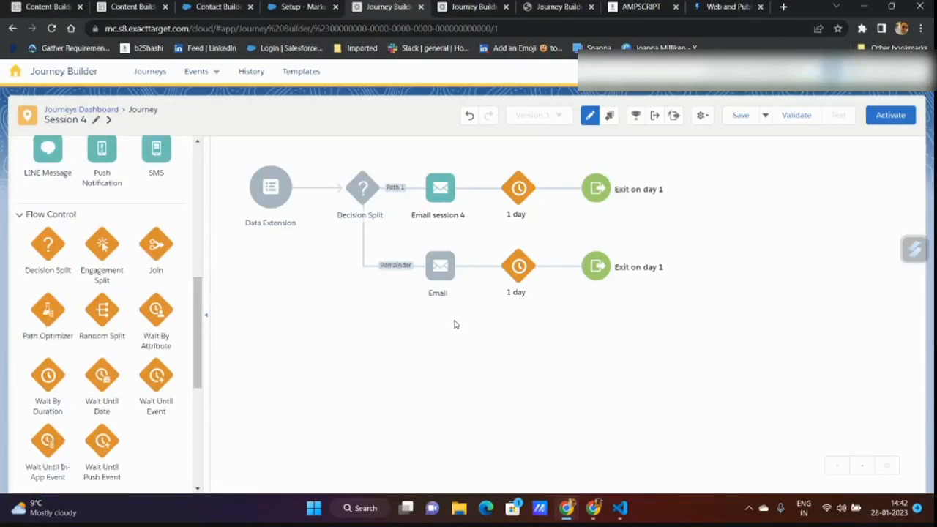
mouse_move(591, 512)
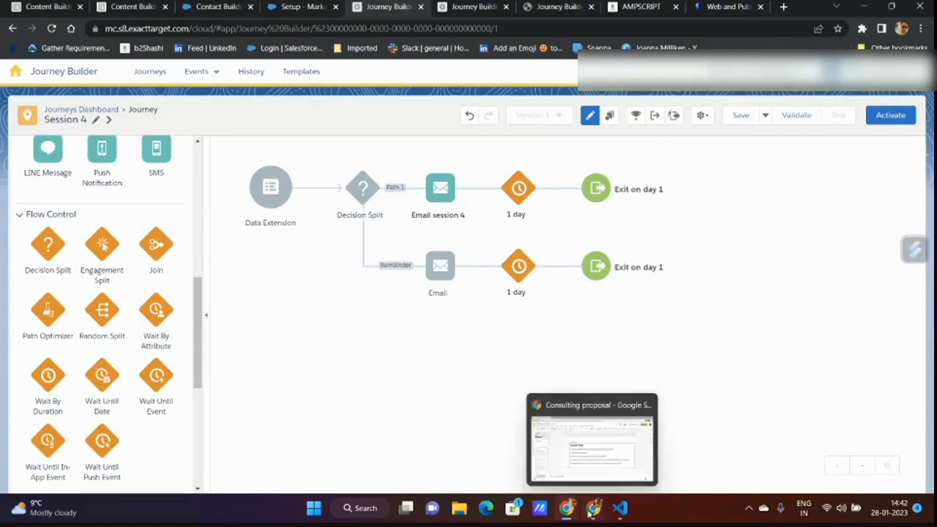
click(591, 513)
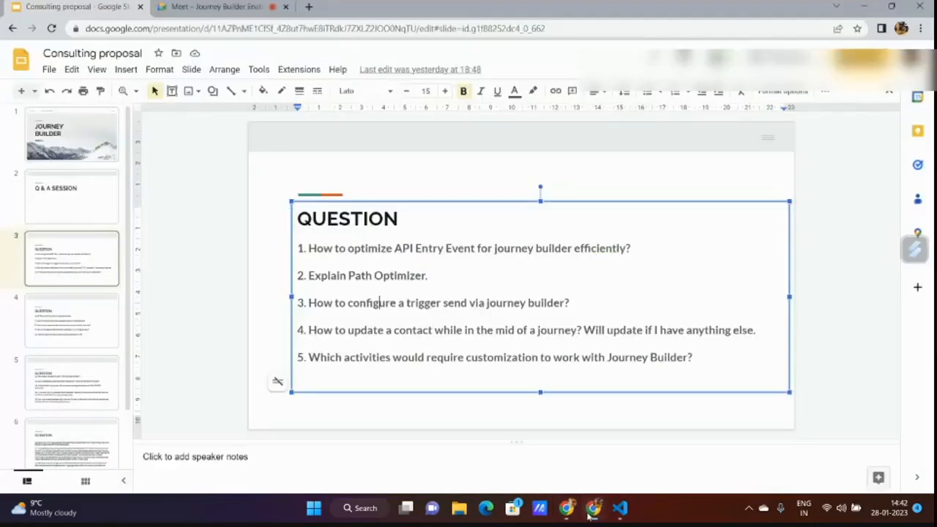
click(412, 315)
drag(308, 302, 561, 306)
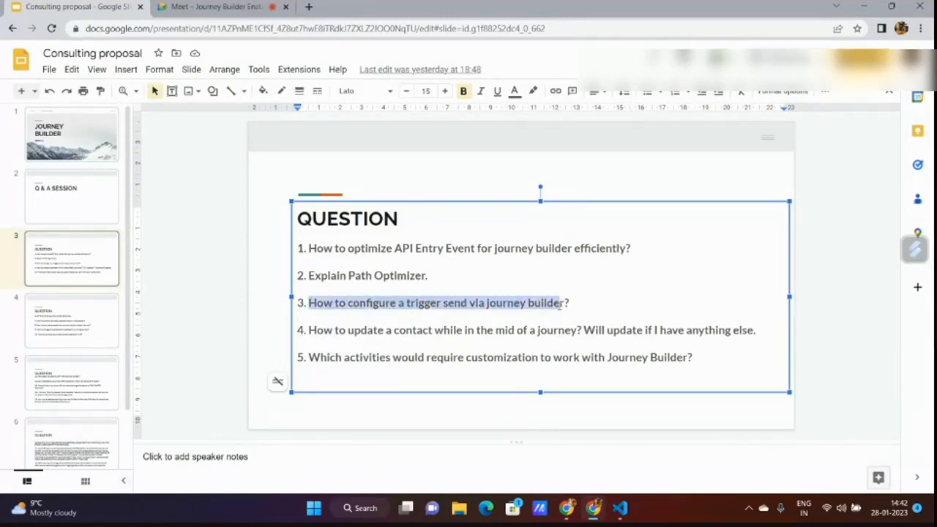
click(516, 287)
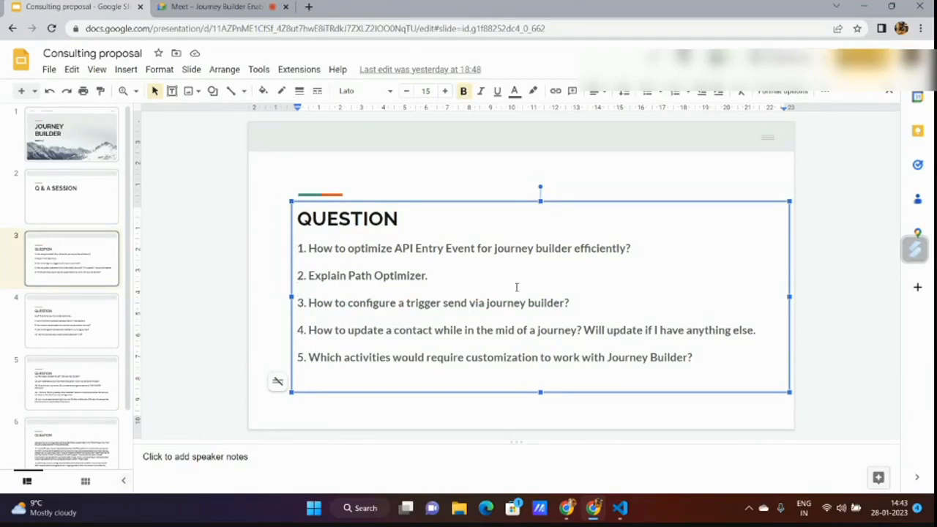
mouse_move(575, 508)
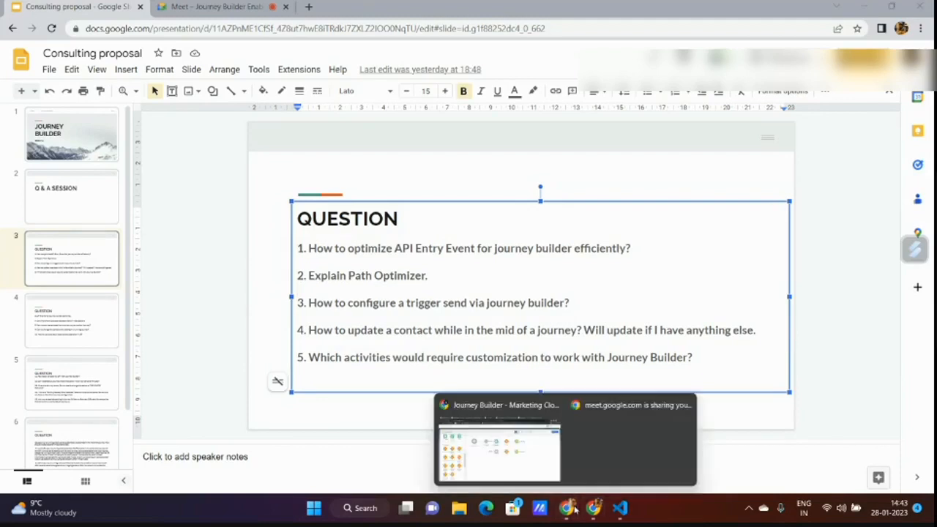
click(498, 450)
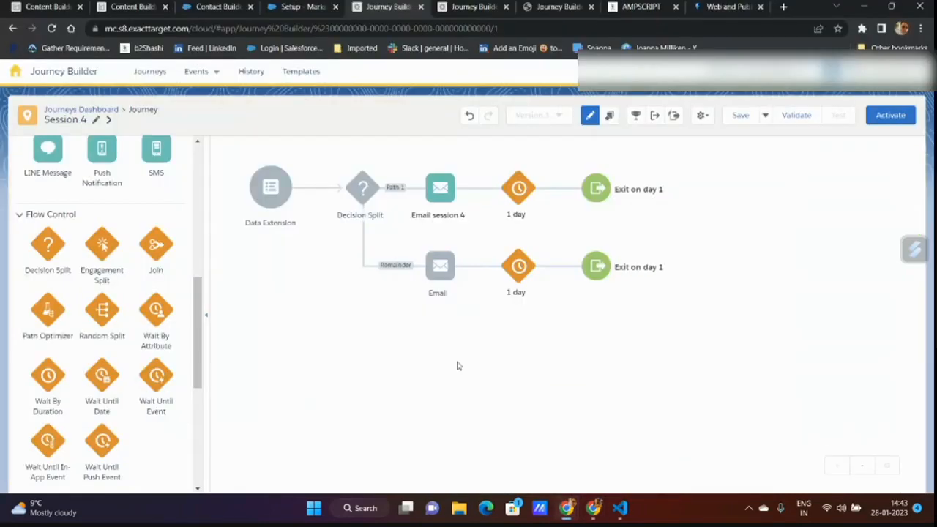